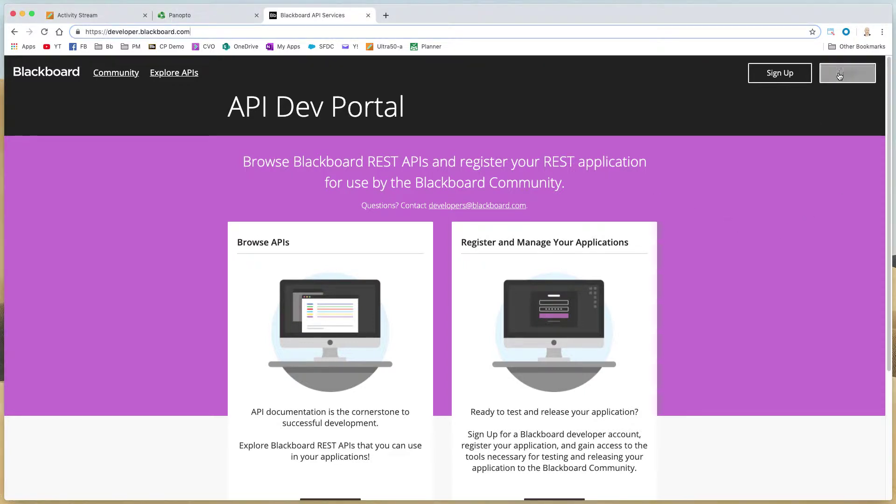
- Log in with the developer account credentials to reach Manage Your Applications
left_click(840, 74)
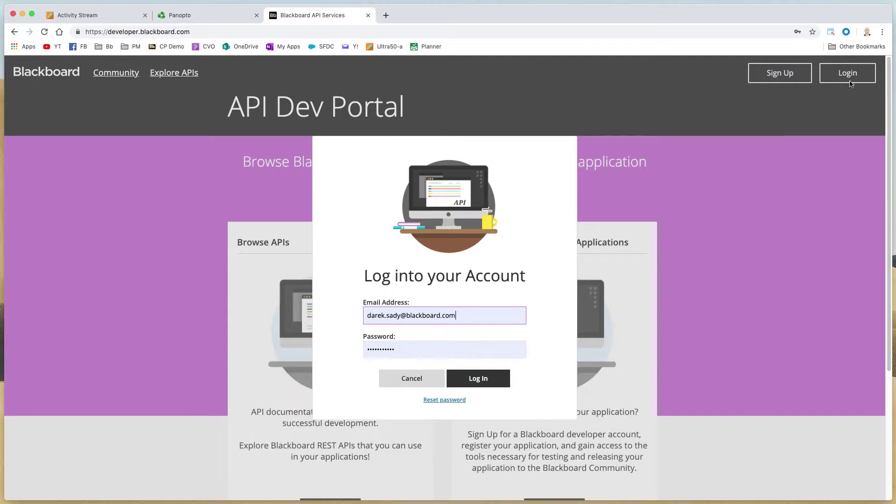
left_click(481, 377)
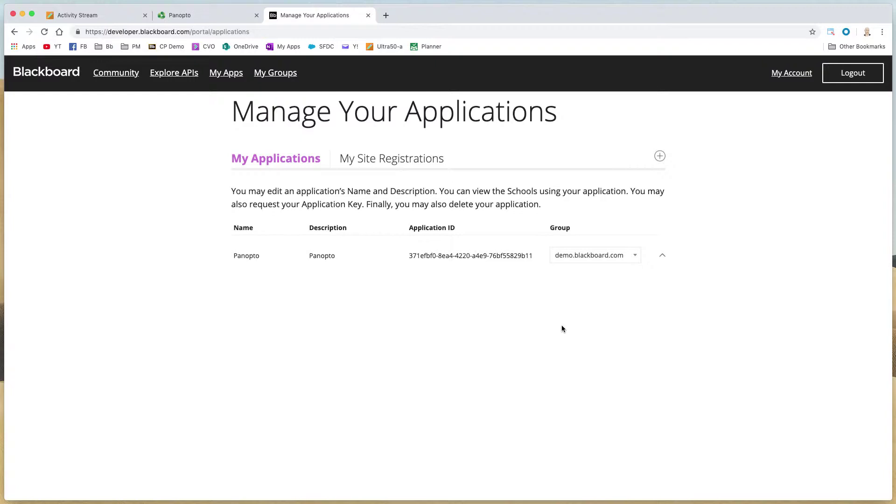
- Start a new application named Panopto with the description 'Panopto Video'
left_click(660, 156)
left_click(552, 186)
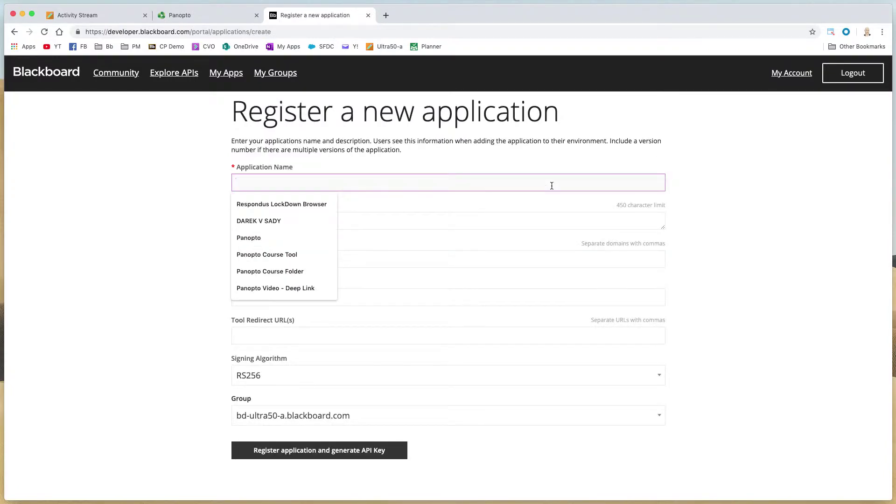
left_click(263, 237)
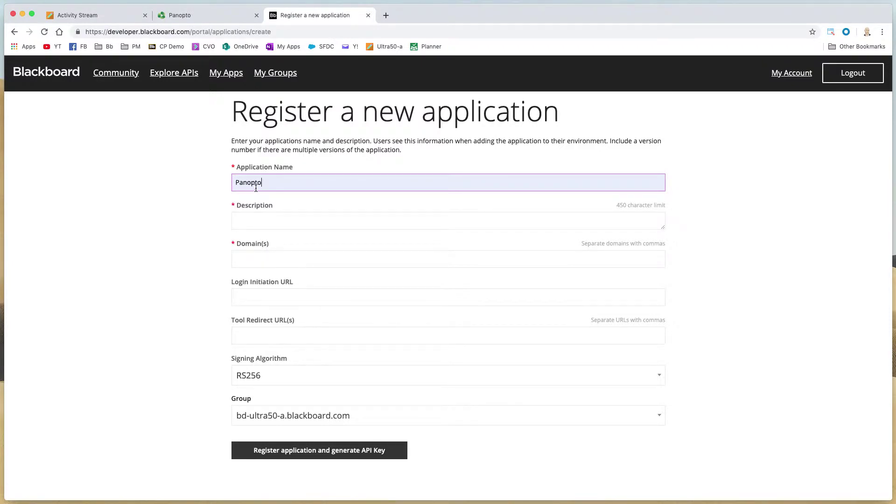
left_click(256, 186)
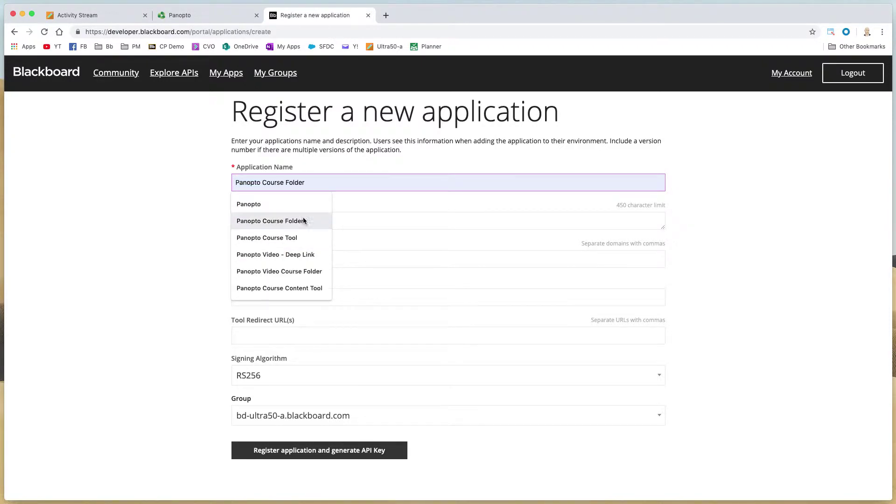
left_click(369, 218)
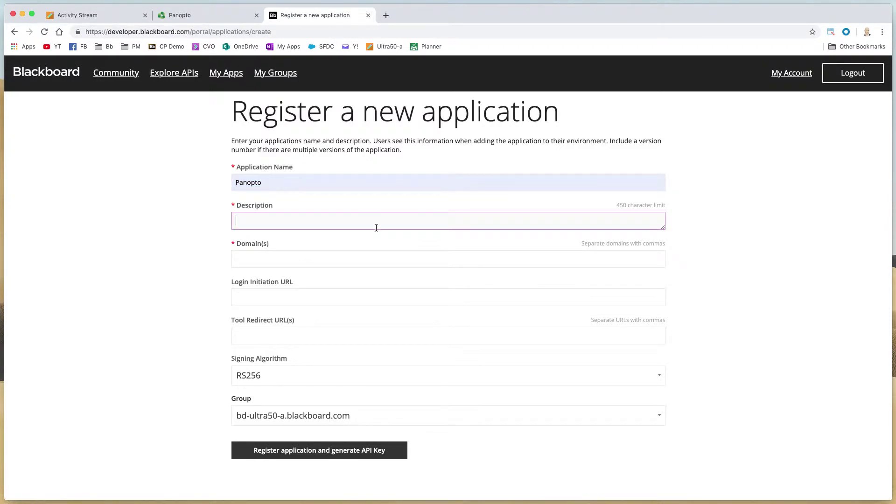
key("super+v")
key("super+z")
type("Panopto Video")
key("Tab")
- Set domain bbdemo.hosted.panopto.com and group demo.blackboard.com, then register and generate the API key
key("super+Tab")
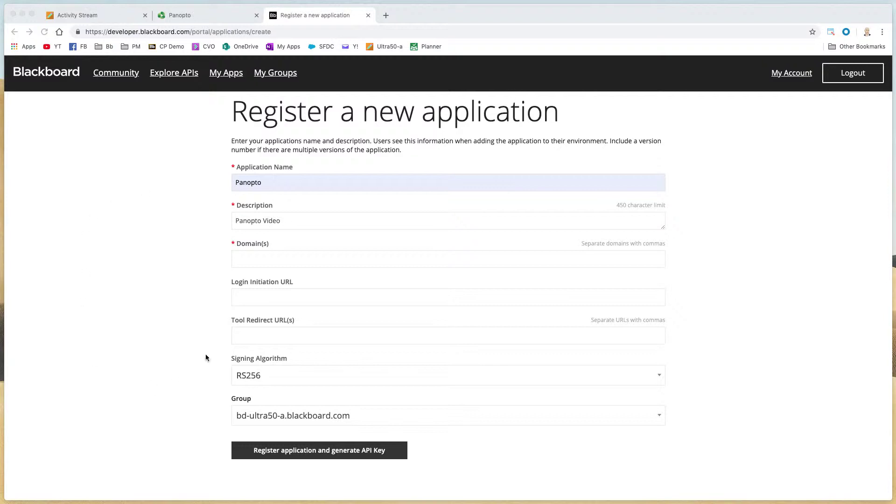
left_click(262, 256)
type("bbdemo.hosted.panopto.com")
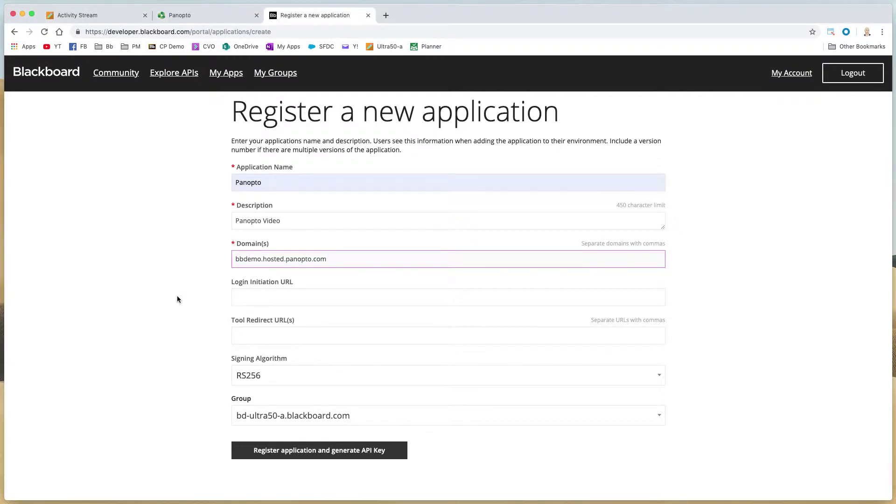
left_click(348, 418)
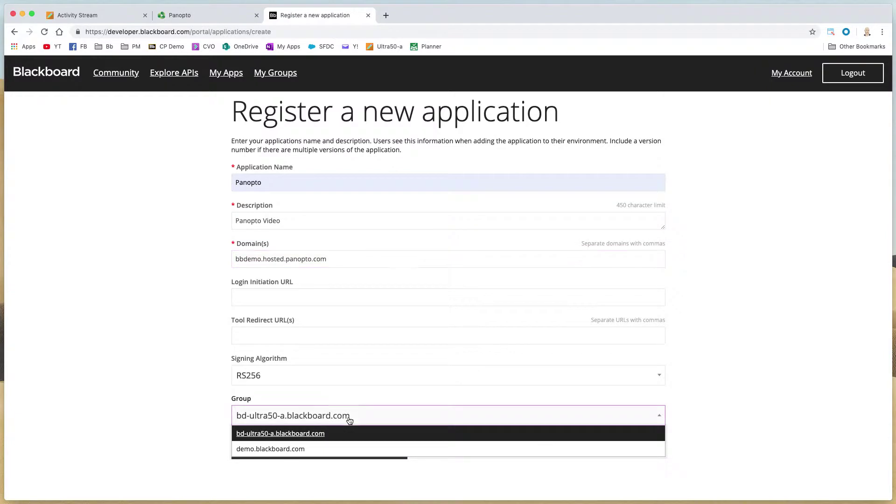
left_click(349, 449)
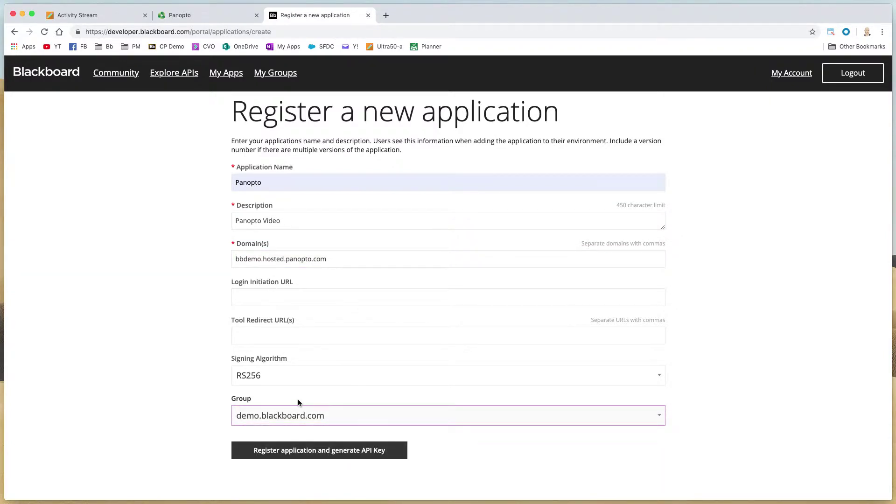
left_click(317, 448)
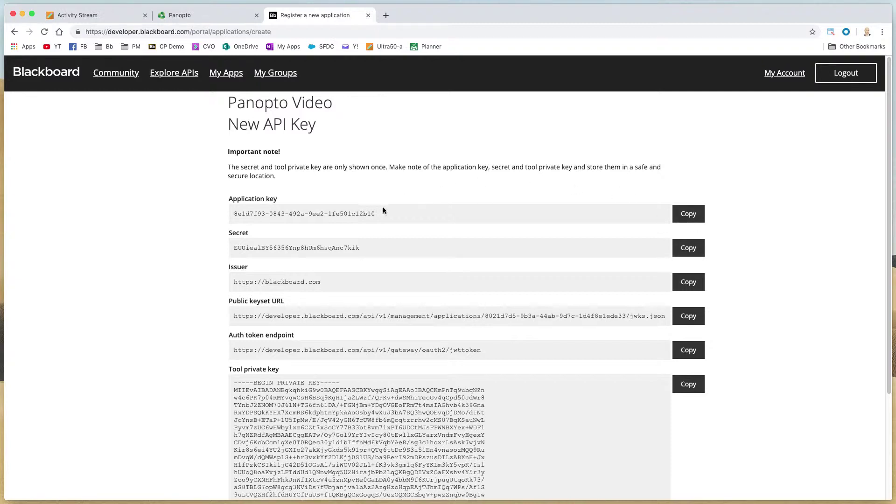
- Copy the new application key from the New API Key page
left_click(700, 215)
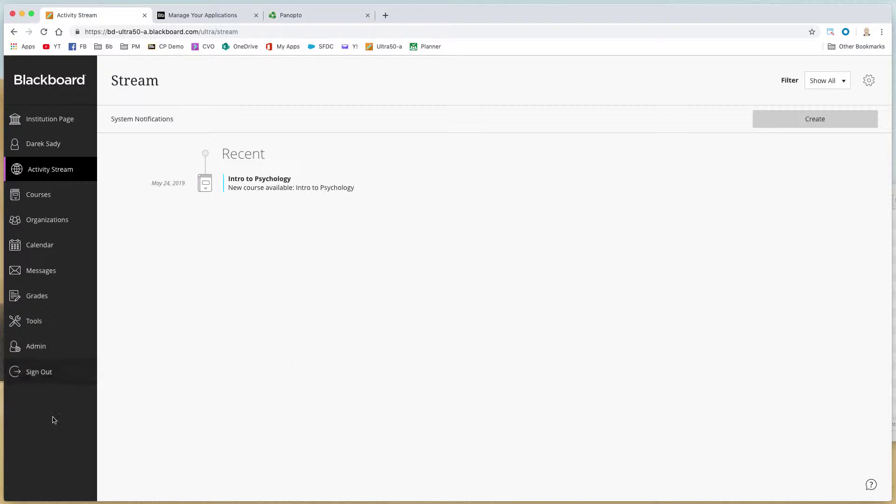
- Go to Administrator Tools and open the REST API Integrations list
left_click(41, 351)
scroll(616, 355, "down", 3)
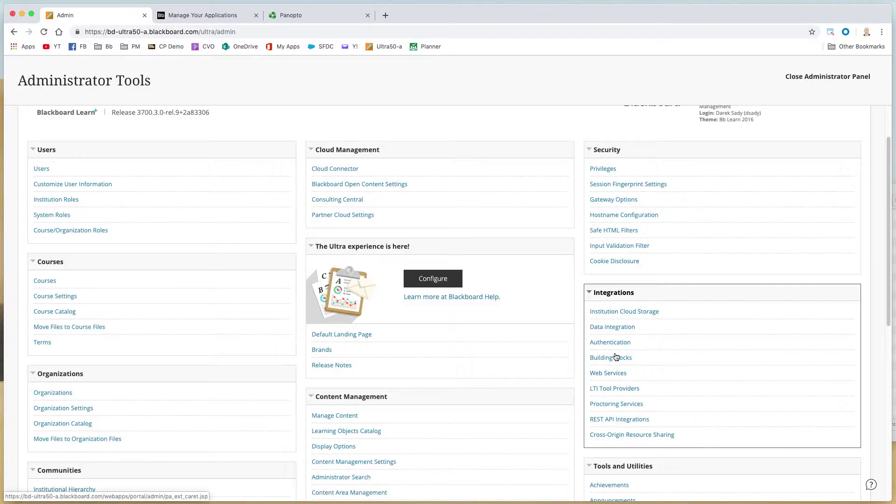
left_click(636, 419)
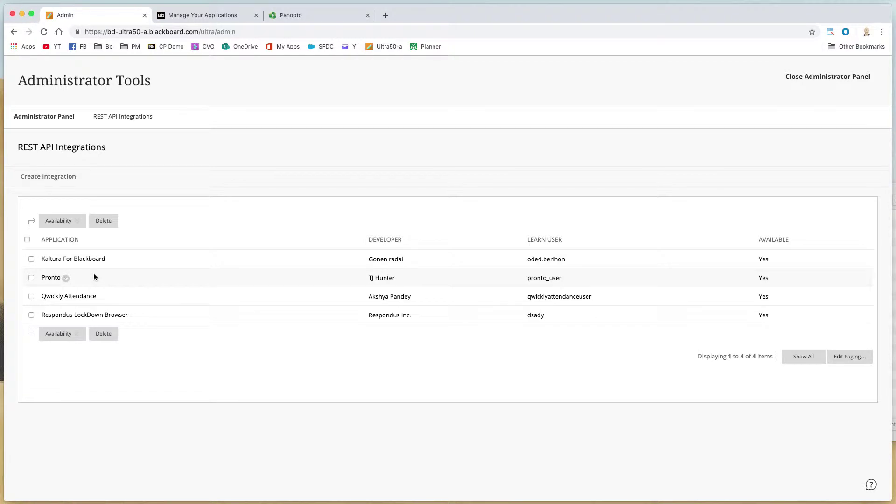
- Create an integration with the pasted application ID, Learn user panopto_admin, authorized to act as user
left_click(60, 176)
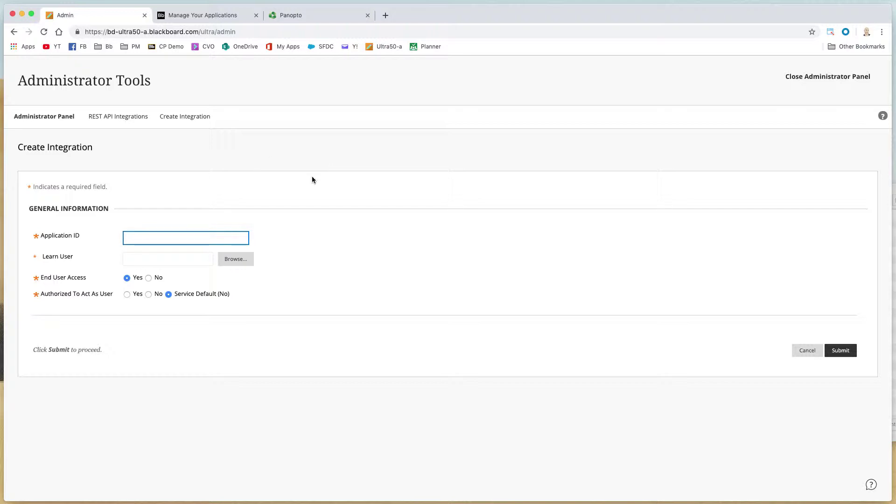
key("super+v")
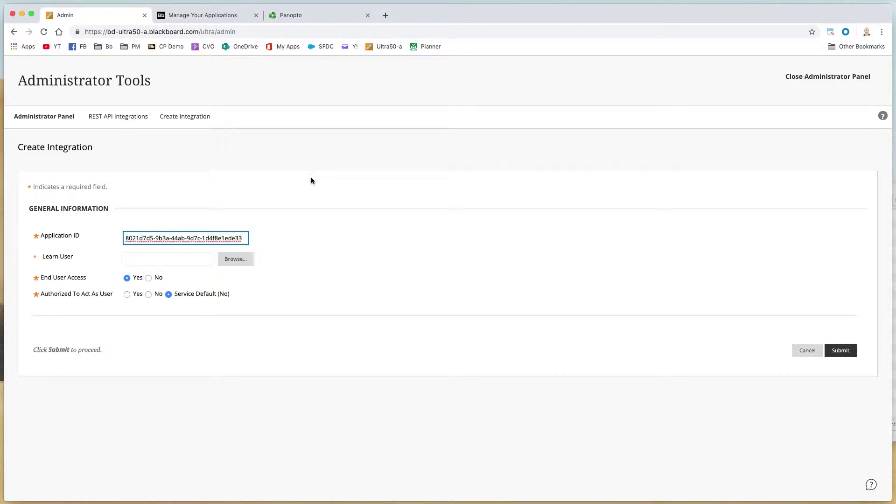
left_click(184, 261)
left_click(166, 330)
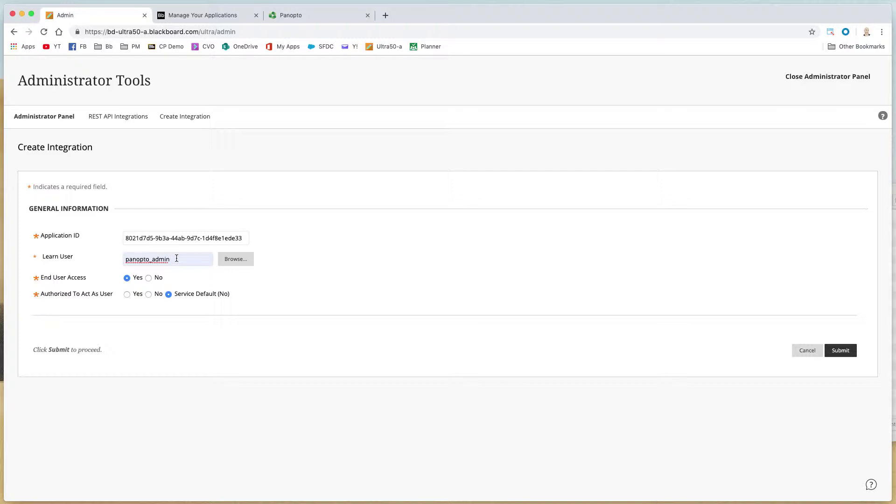
left_click(191, 258)
left_click(127, 294)
left_click(840, 351)
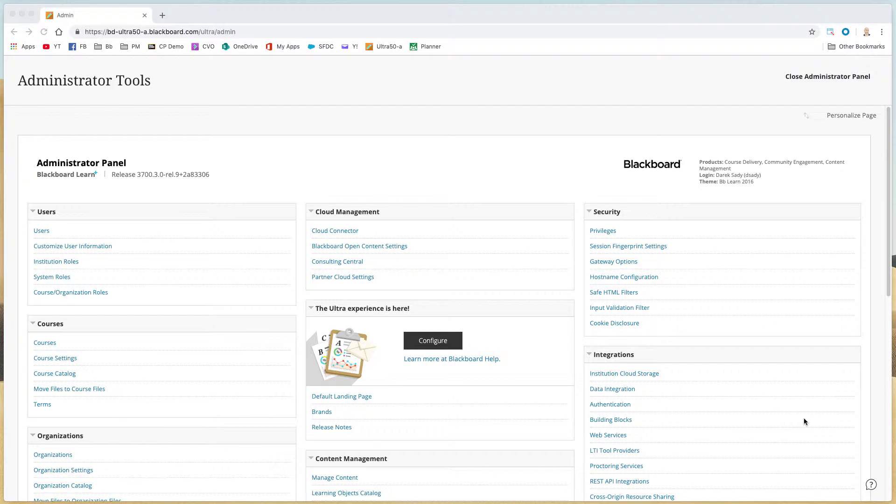
- From the LTI Tool Providers list, begin registering a new provider domain
scroll(800, 420, "down", 1)
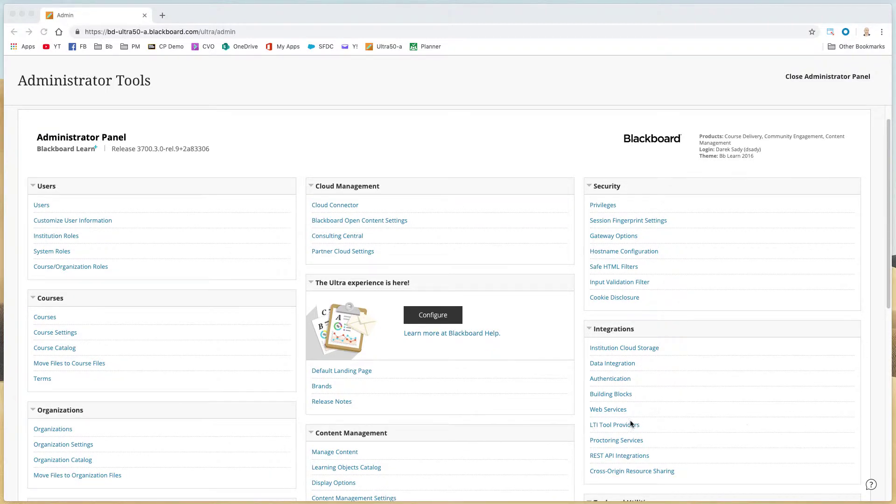
left_click(615, 424)
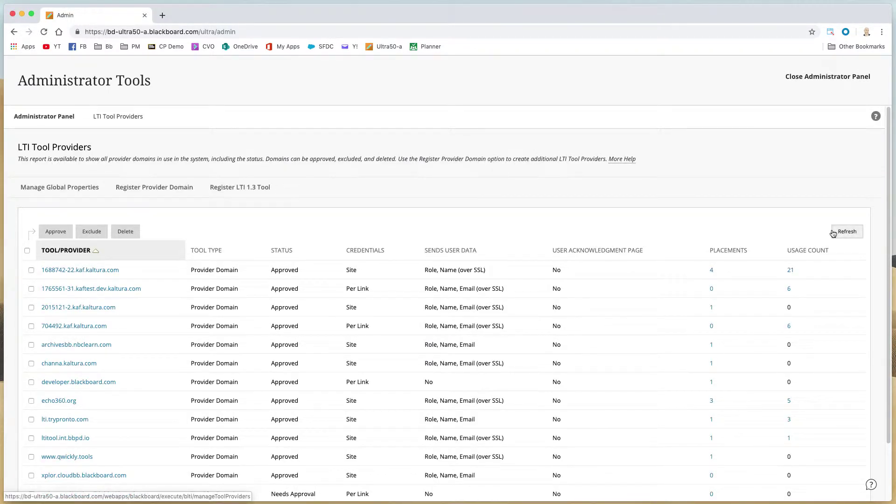
scroll(834, 234, "down", 3)
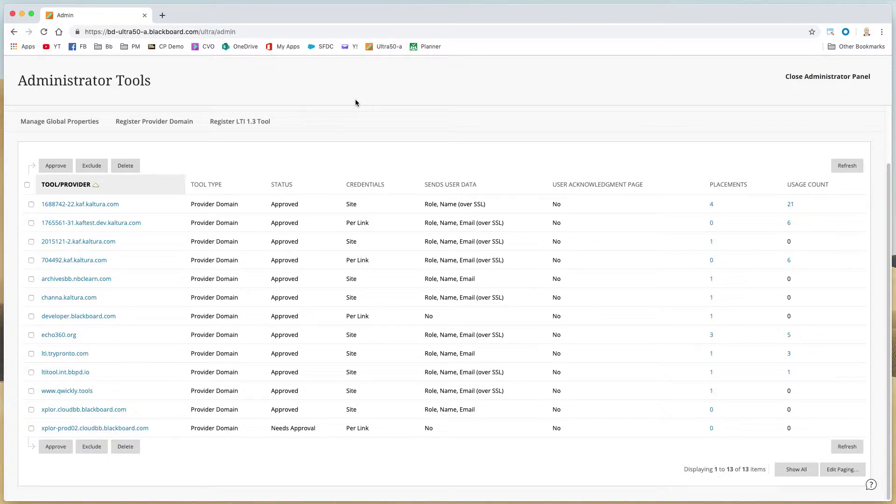
left_click(158, 125)
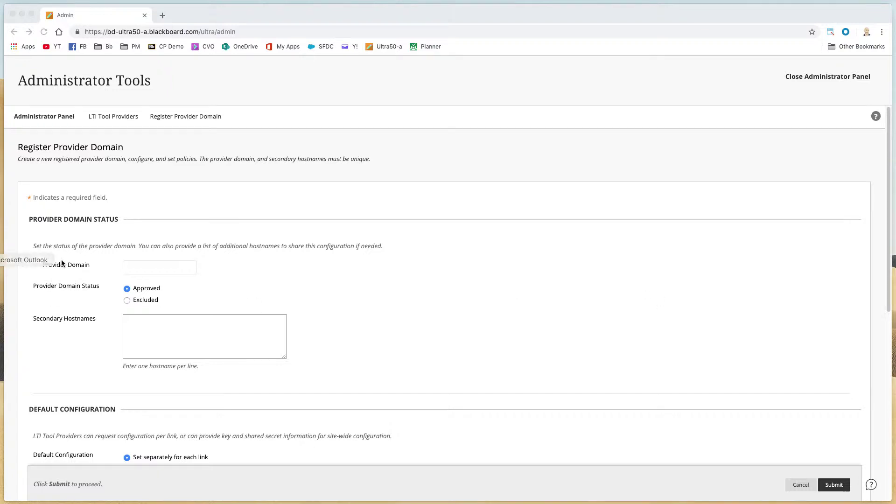
- Enter bbdemo.hosted.panopto.com as Provider Domain and choose Set globally for Default Configuration
left_click(170, 267)
key("super+v")
left_click(288, 266)
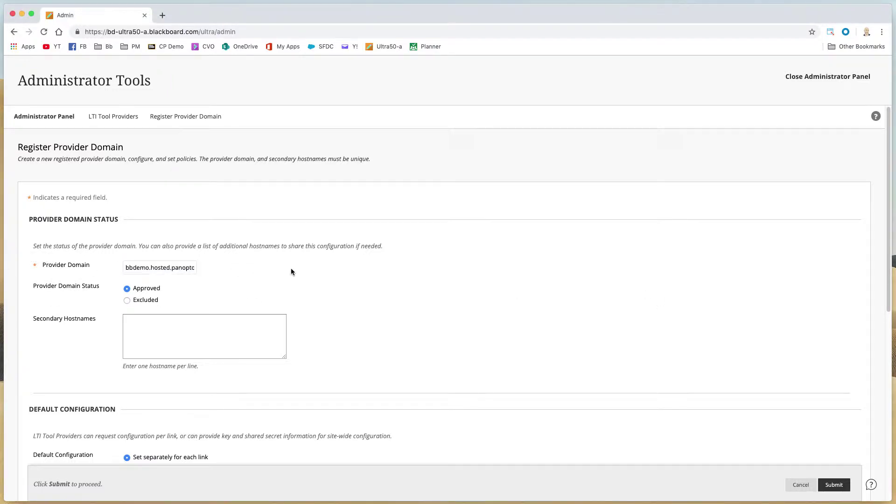
scroll(292, 268, "down", 5)
left_click(157, 275)
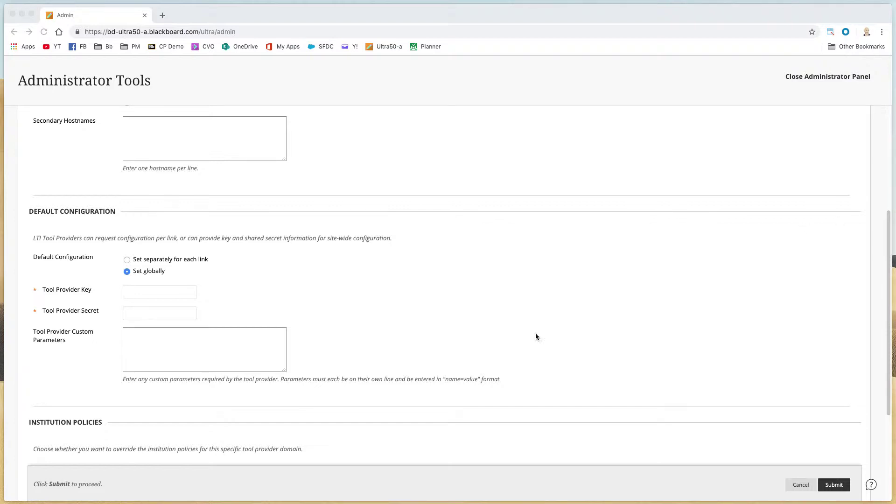
- Paste the Panopto tool provider key and secret into their fields
left_click(154, 292)
key("super+v")
left_click(189, 309)
left_click(414, 291)
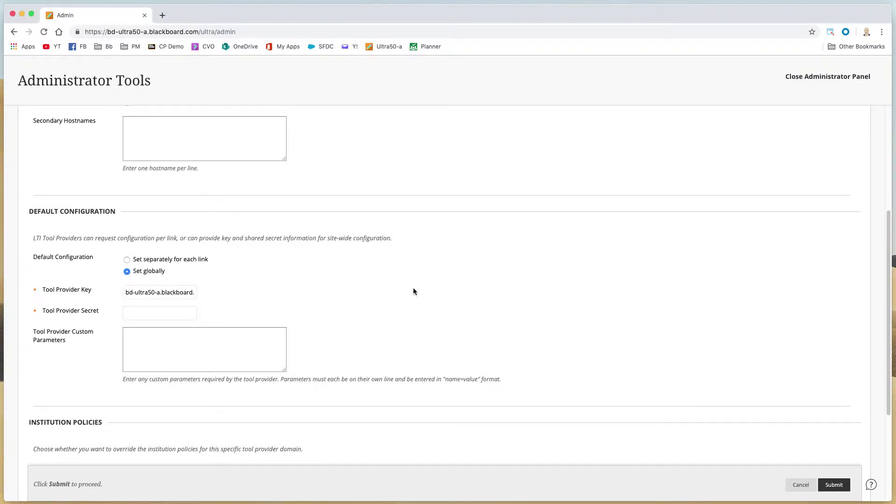
key("super+Tab")
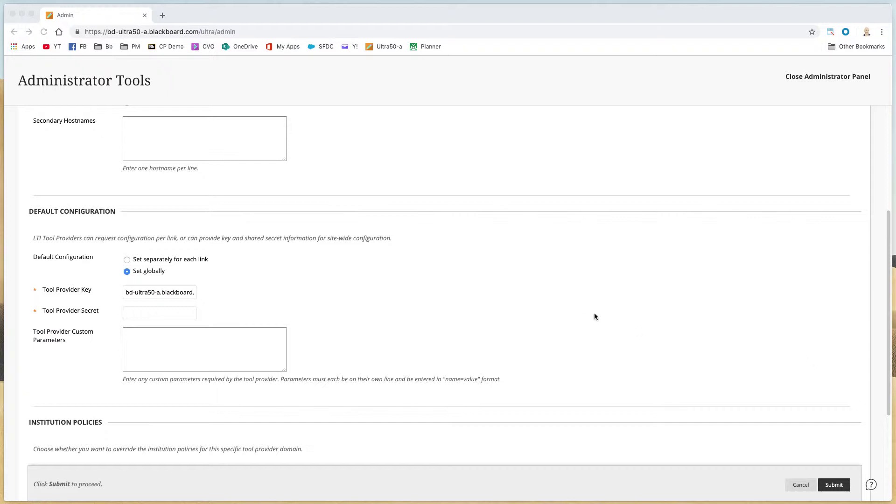
left_click(146, 313)
key("super+v")
- Add the course primary key custom parameter and submit the provider domain registration
left_click(259, 363)
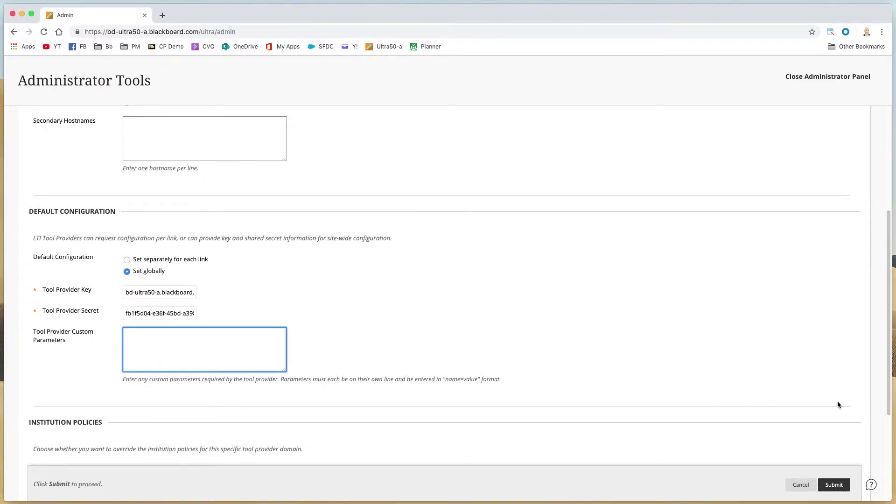
key("super+Tab")
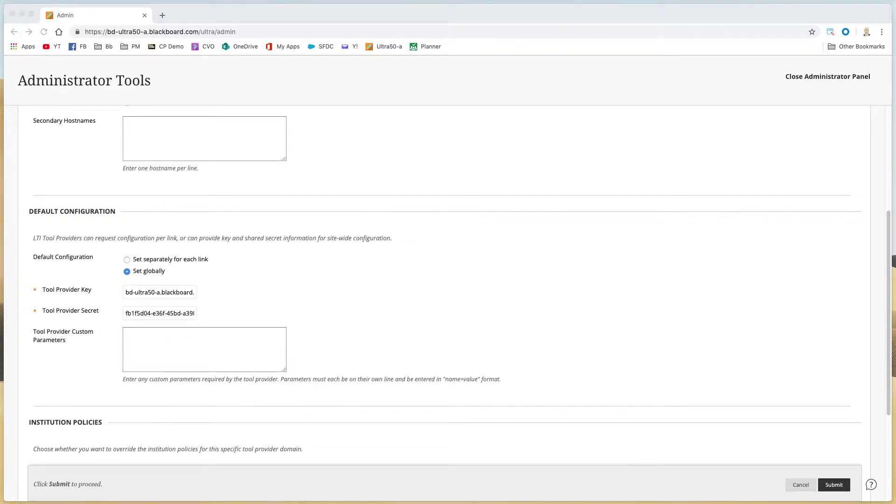
left_click(234, 346)
key("super+v")
left_click(426, 366)
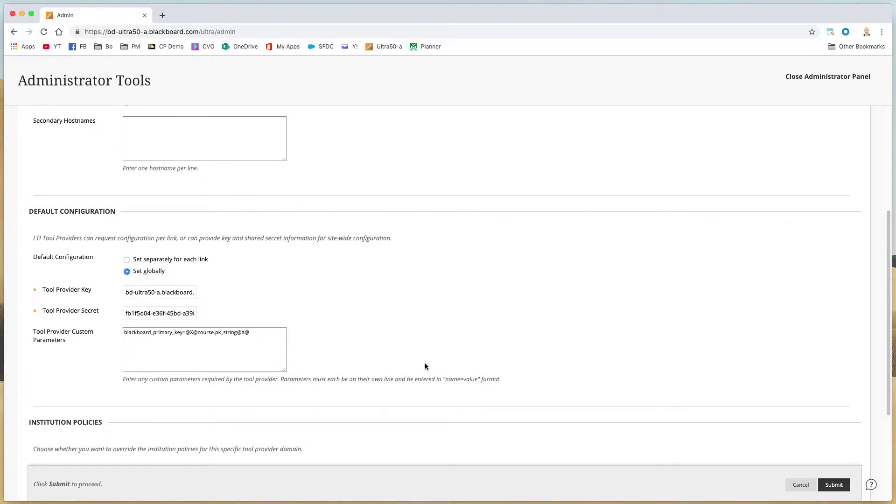
scroll(426, 366, "down", 5)
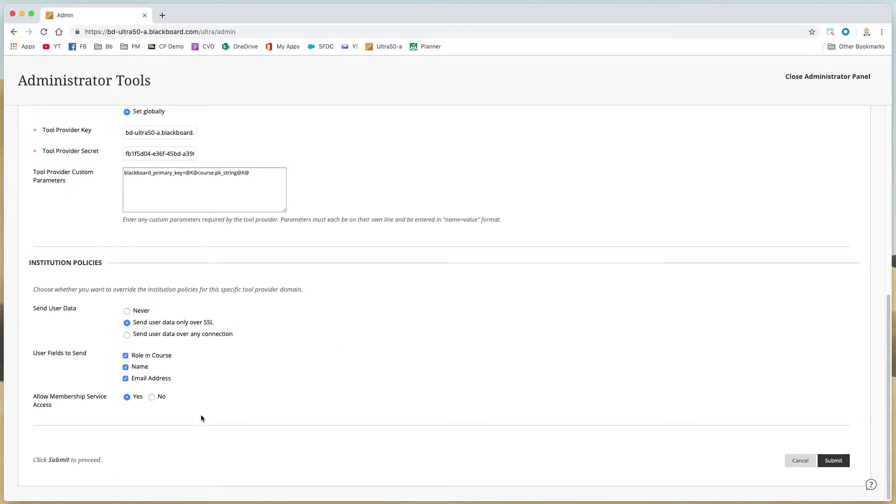
left_click(834, 464)
scroll(562, 344, "down", 3)
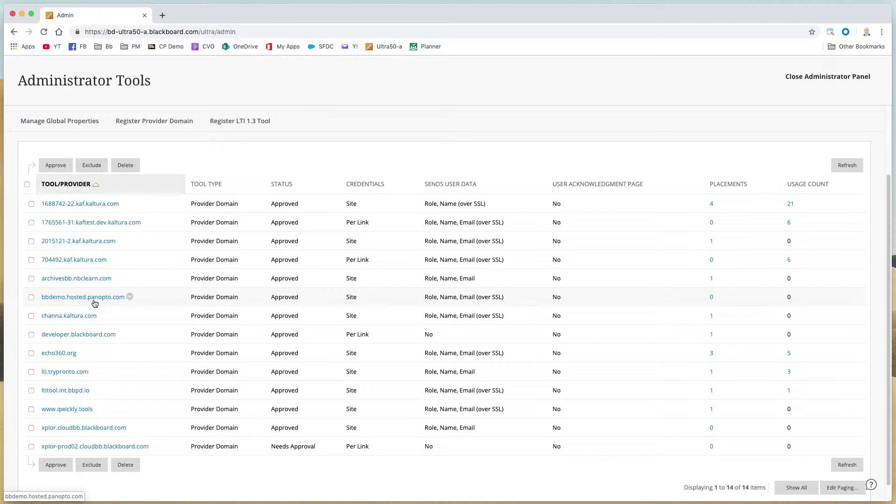
- Open Manage Placements for the bbdemo.hosted.panopto.com provider domain
left_click(130, 297)
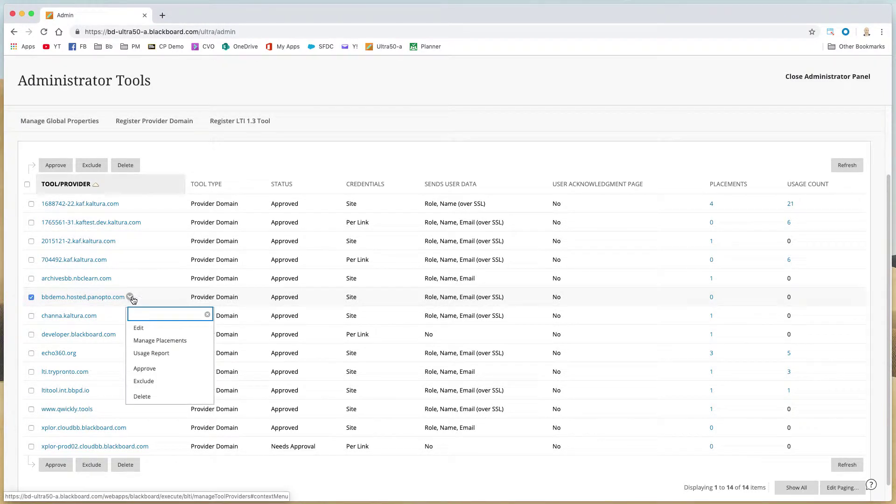
left_click(180, 341)
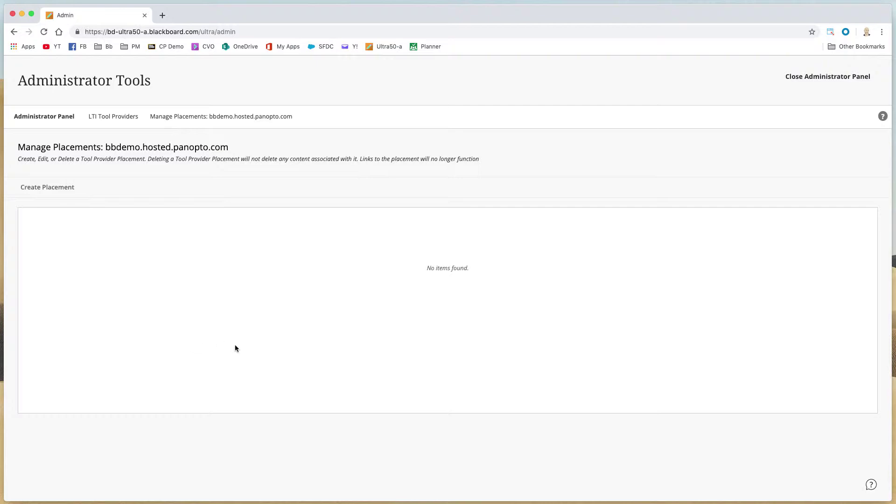
- Start a placement labelled Panopto Video Course Folder, with its description and handle panopto-course-tool
left_click(29, 188)
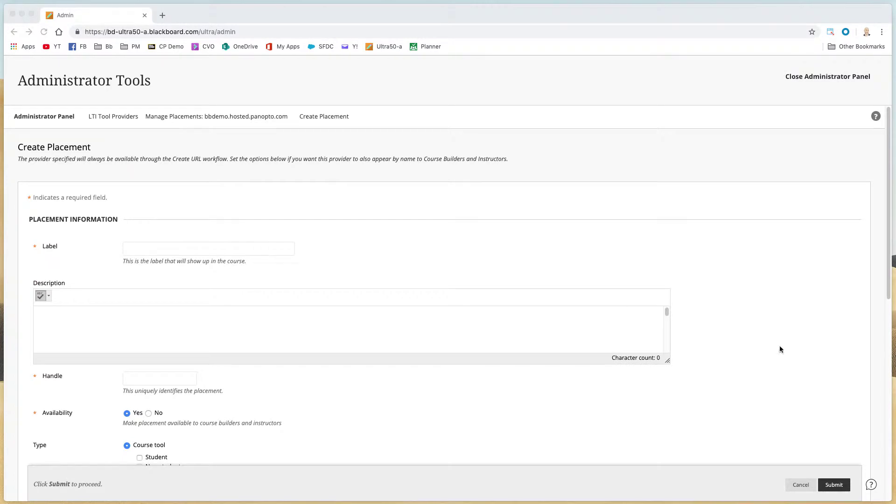
left_click(178, 246)
key("super+v")
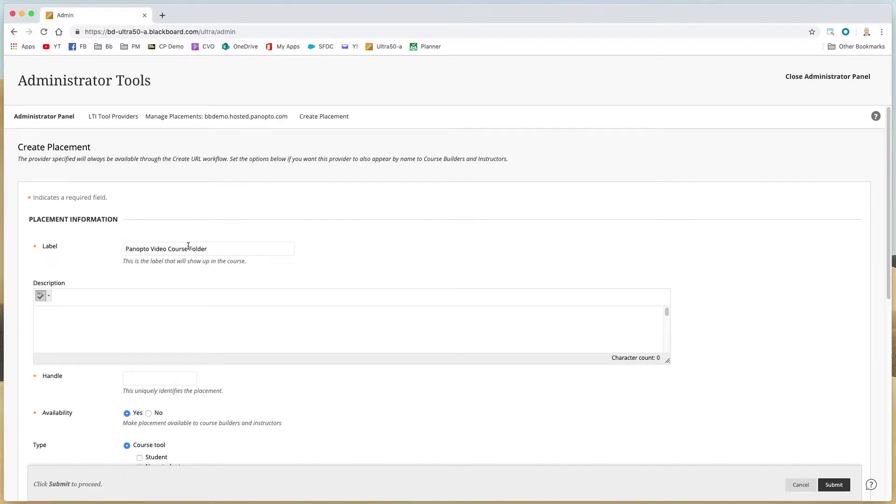
key("super+Tab")
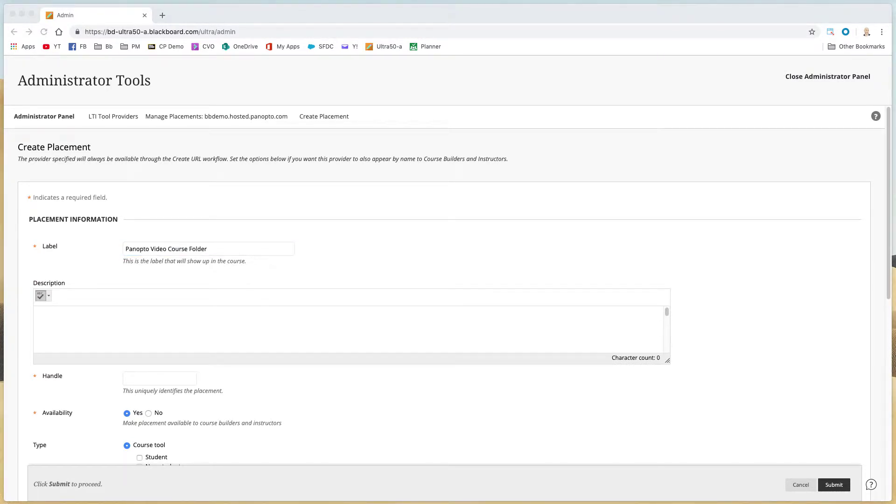
key("super+Tab")
left_click(214, 317)
key("super+v")
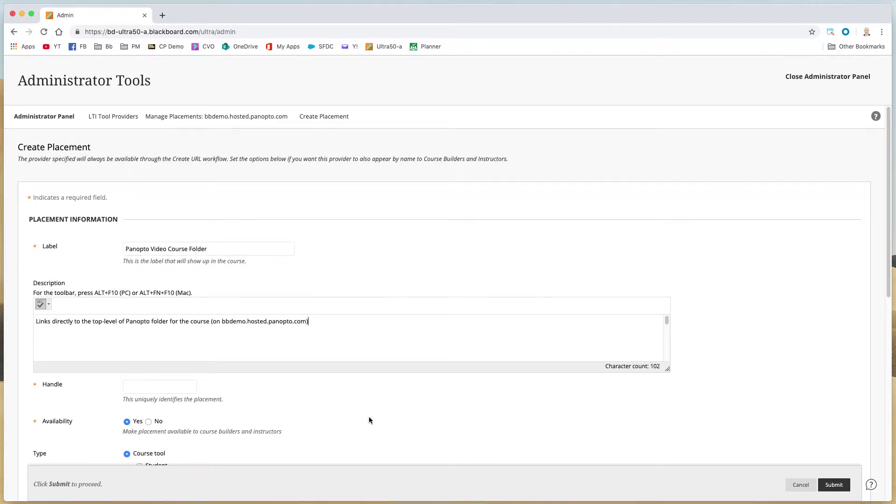
key("super+Tab")
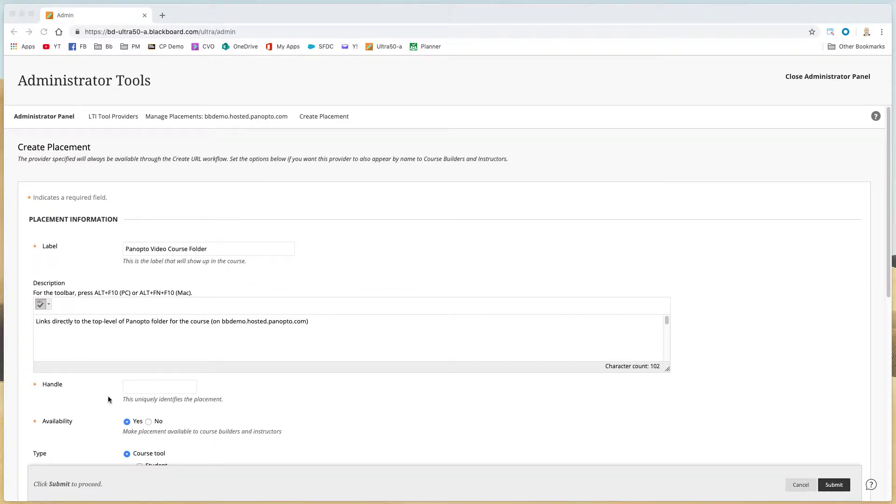
key("super+Tab")
left_click(151, 389)
type("panopto-course-tool")
- Make the course tool available to students and attach panopto_lti_coursetool_50x50.png as its icon
scroll(319, 394, "down", 2)
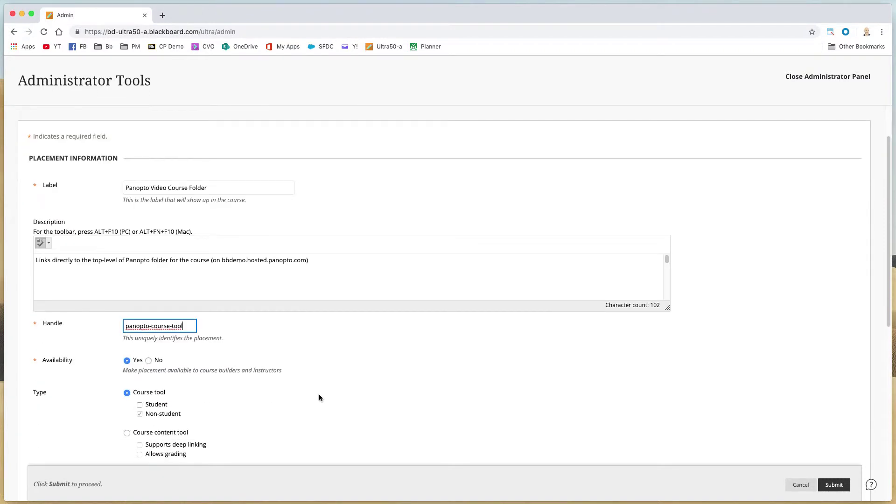
scroll(320, 397, "down", 1)
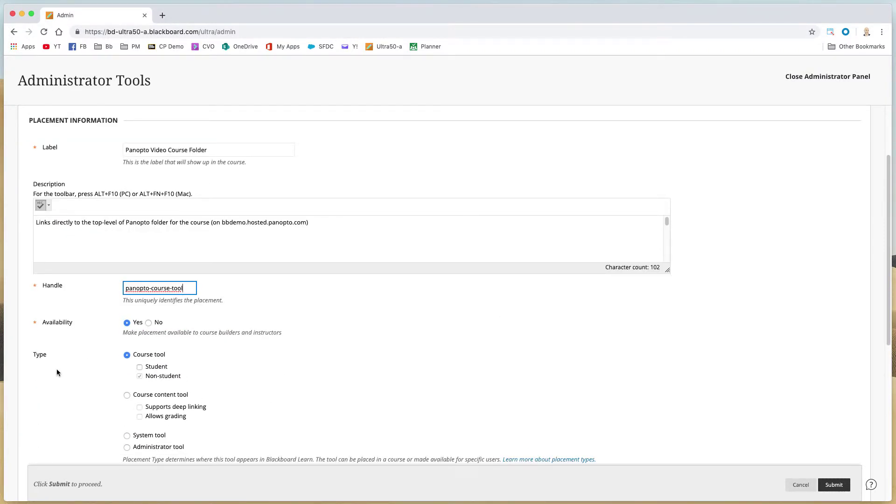
left_click(140, 367)
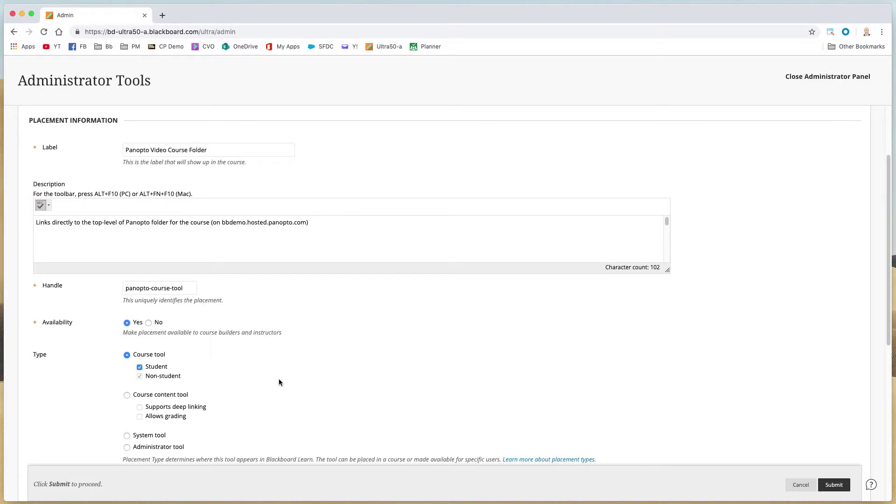
scroll(290, 382, "down", 4)
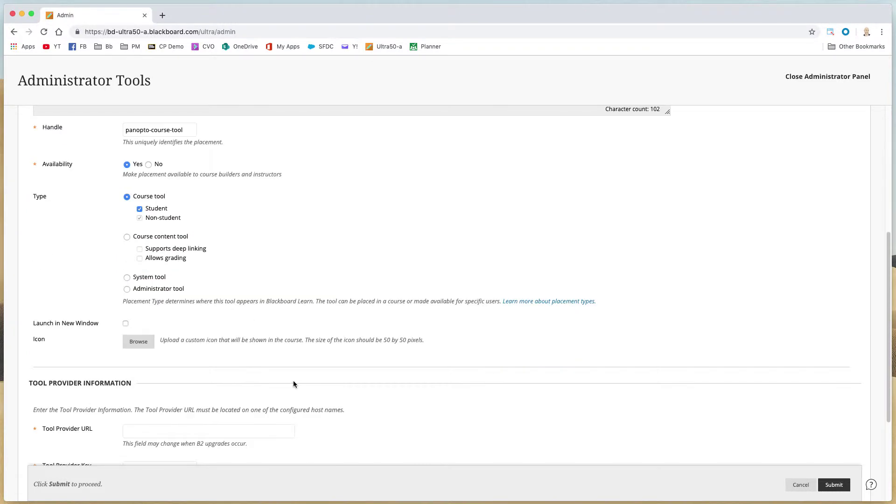
left_click(139, 342)
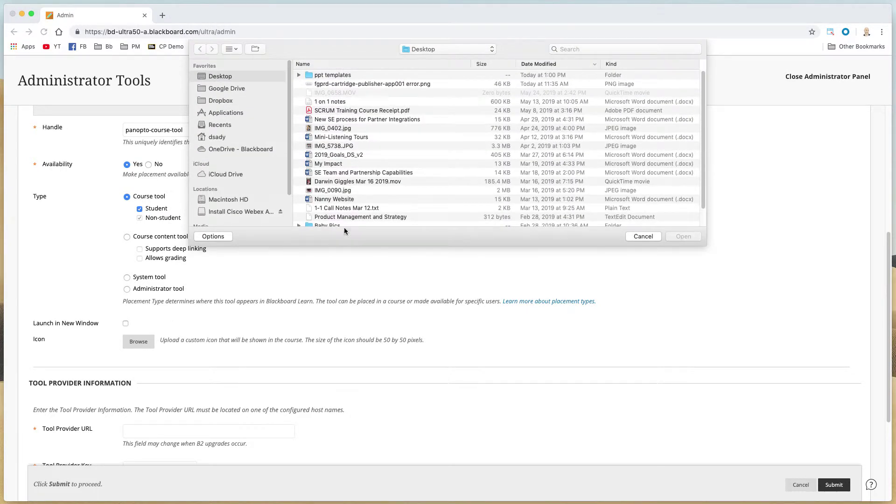
left_click(447, 48)
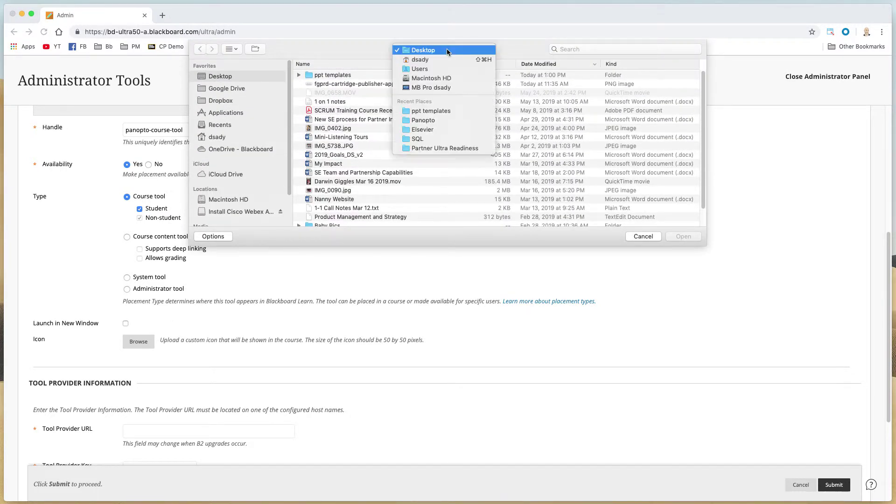
left_click(429, 120)
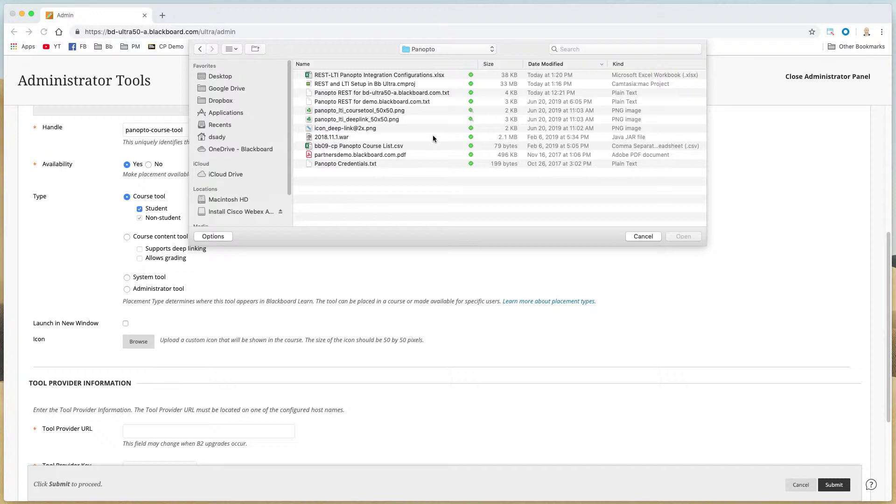
left_click(372, 111)
double_click(356, 112)
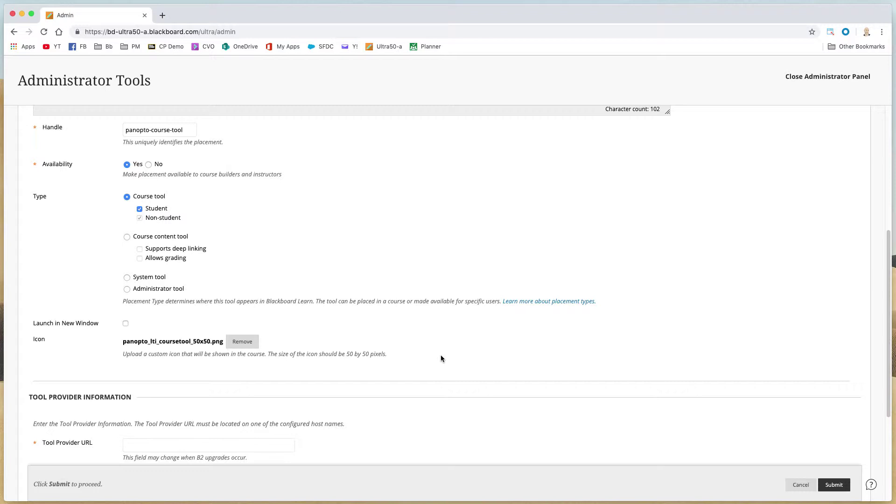
- Set the saved Panopto LTI launch URL as the tool provider URL and submit
scroll(440, 367, "down", 3)
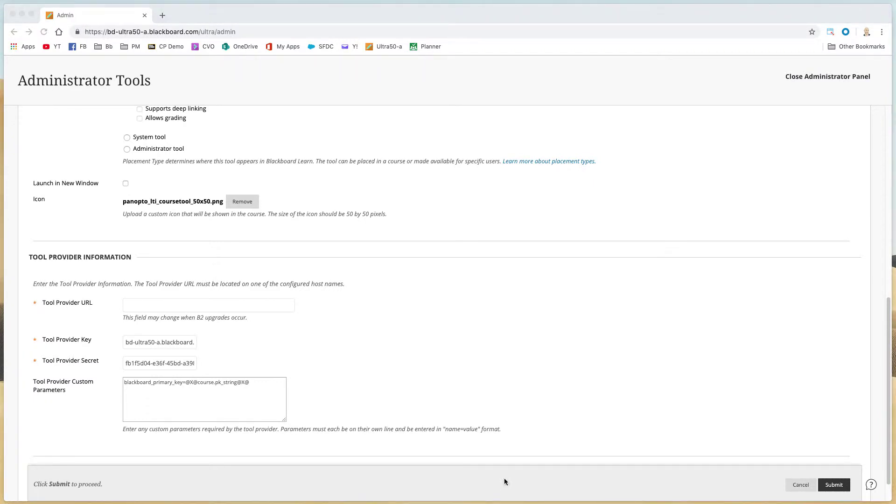
left_click(144, 304)
left_click(214, 326)
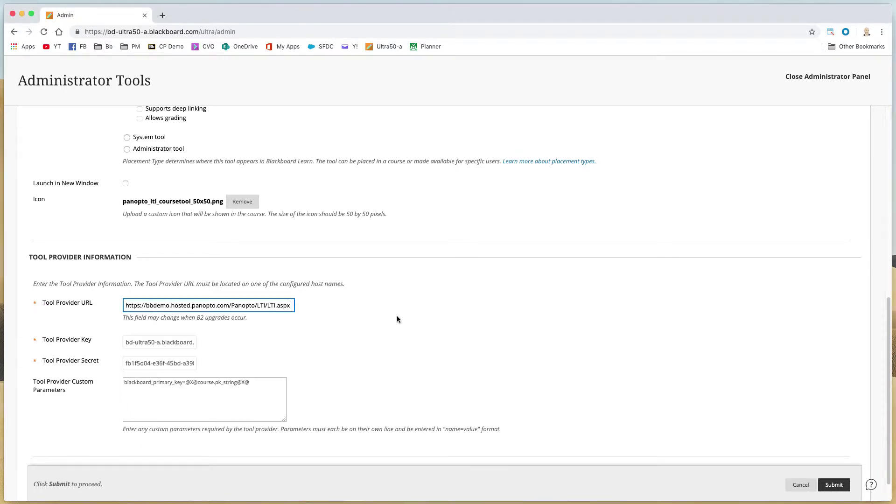
left_click(397, 319)
scroll(397, 319, "down", 1)
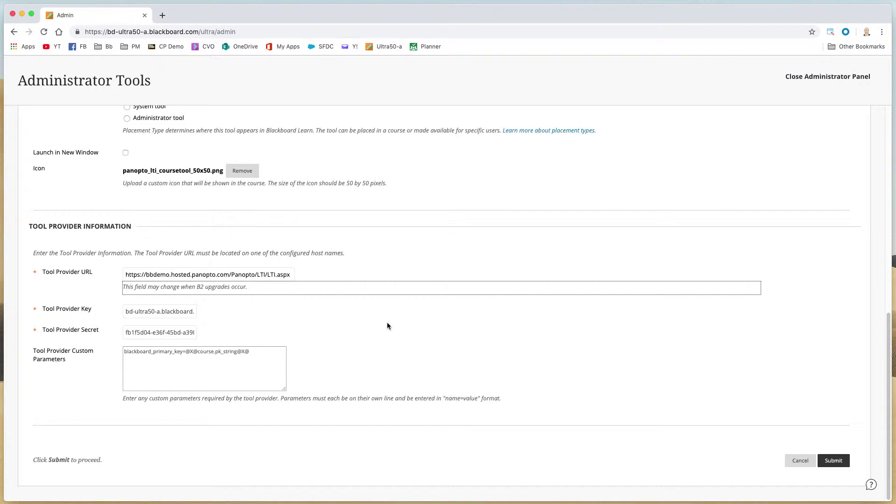
left_click(834, 460)
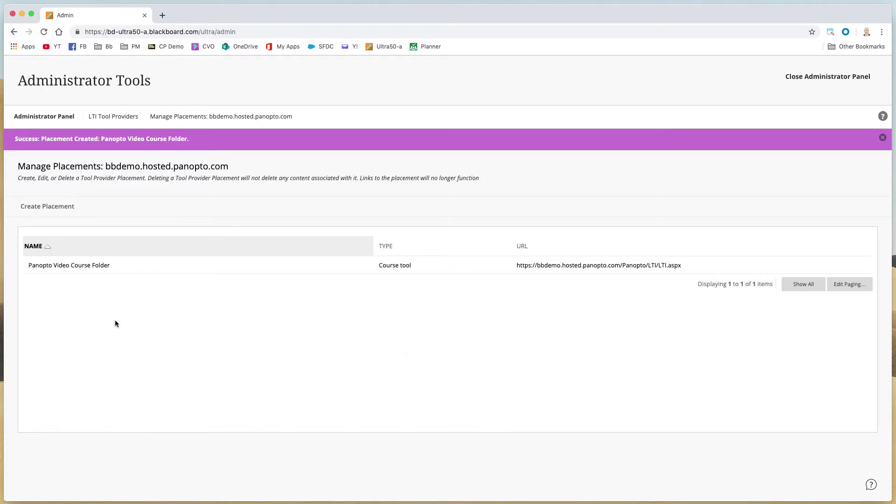
- Start a Panopto Video Deep Link placement with handle panopto-content-market as a course content tool
left_click(60, 206)
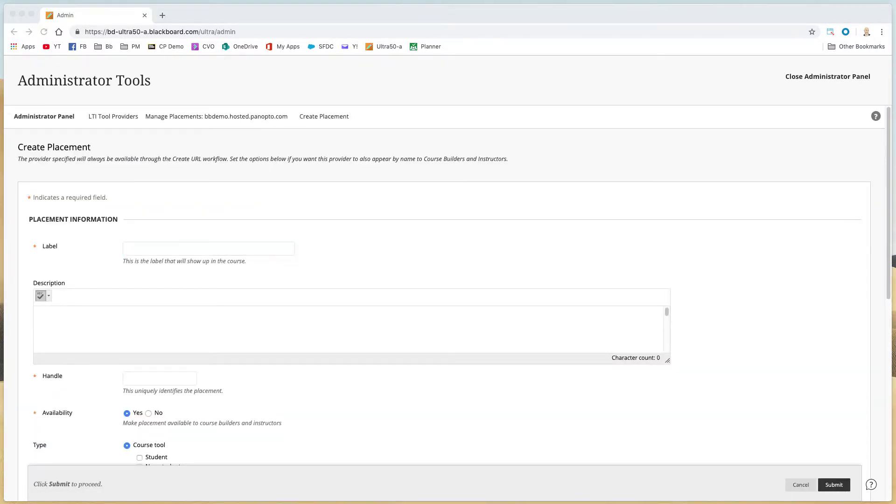
left_click(137, 247)
type("Panopto Video Deep Link")
left_click(143, 315)
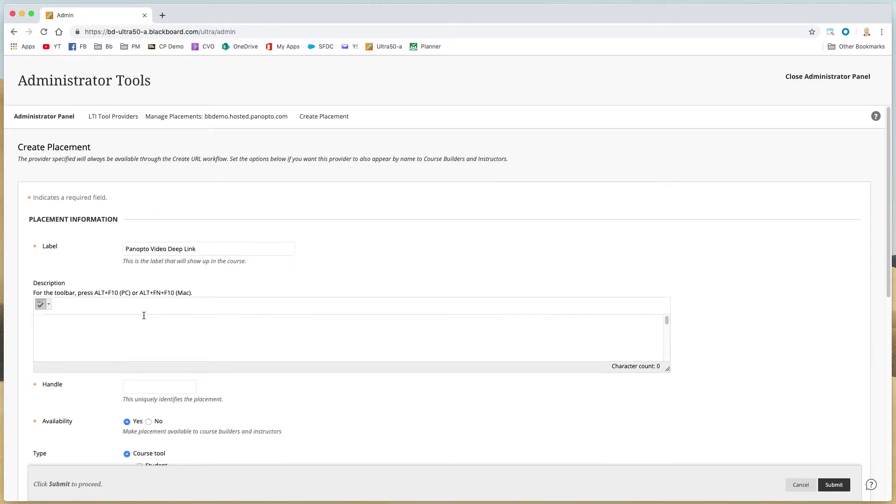
type("Panopto Content Market Tool - Browse, search, and select a specific Panopto video to create a deep link to the selected Panopto video within the course content area")
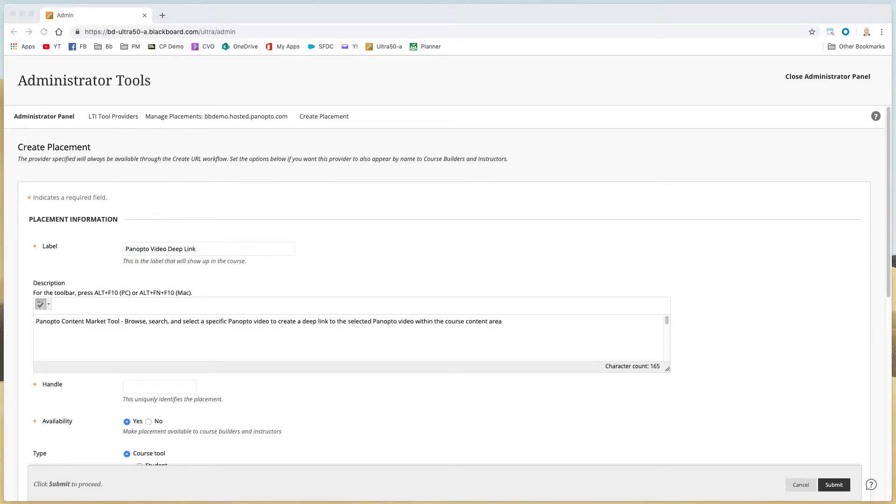
left_click(187, 387)
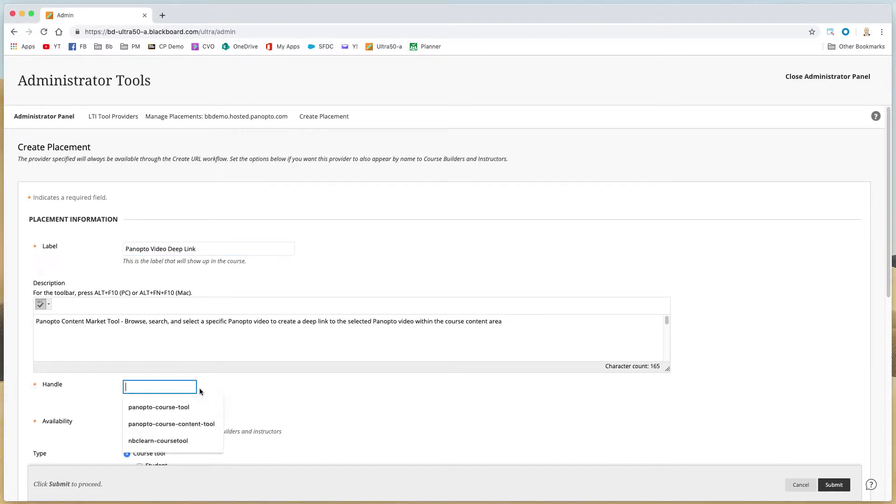
type("panopto-content-market")
scroll(282, 384, "down", 5)
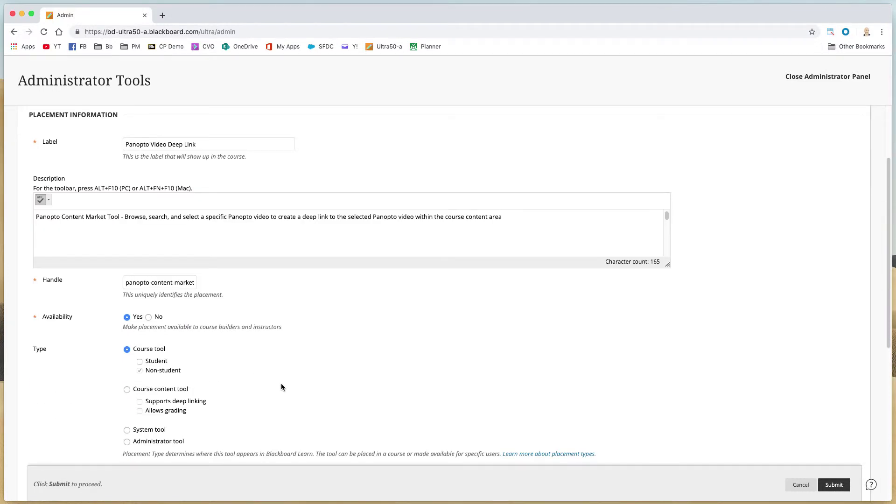
left_click(126, 389)
- Give it the panopto_lti_deeplink_50x50.png icon and the saved Panopto LTI URL, then submit
scroll(282, 397, "down", 2)
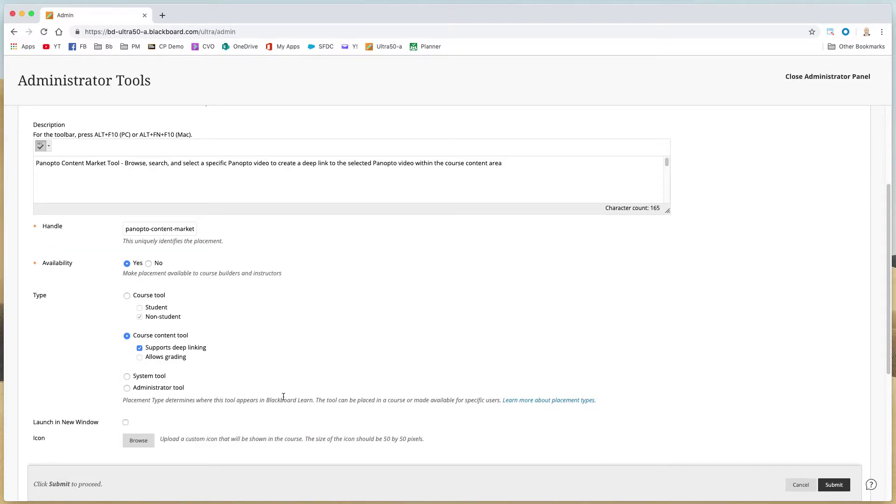
scroll(284, 396, "down", 3)
left_click(139, 344)
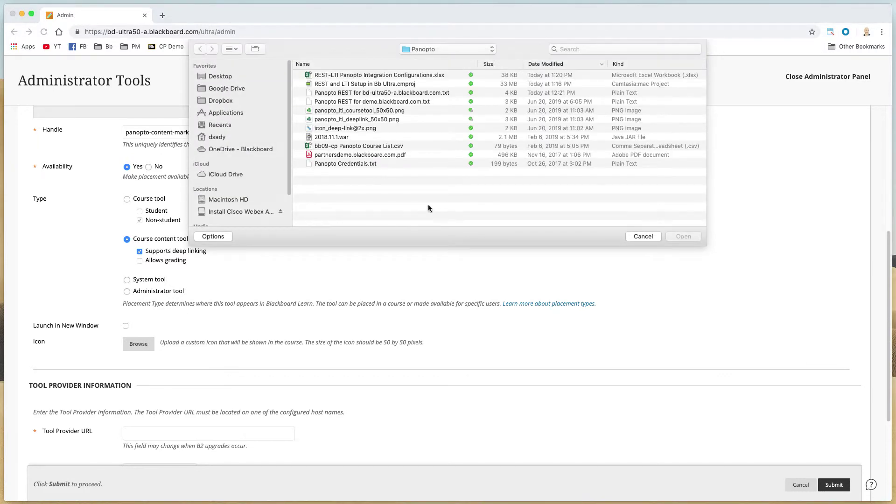
double_click(364, 121)
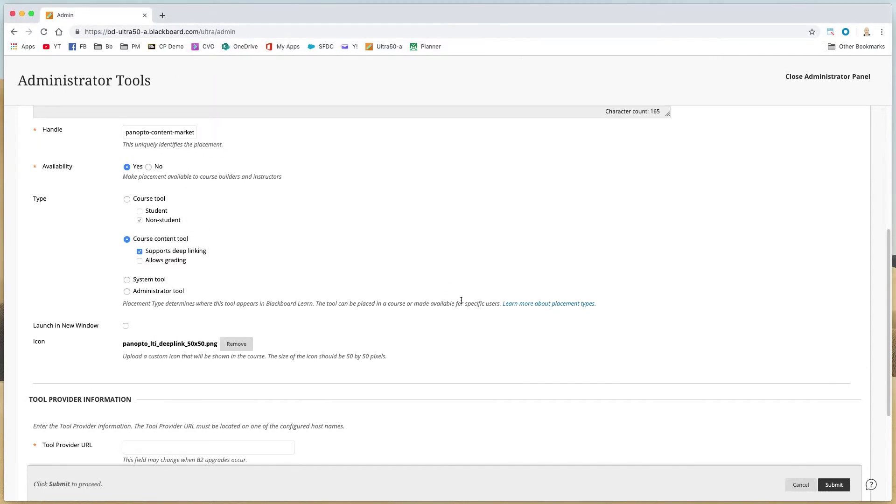
scroll(460, 299, "down", 2)
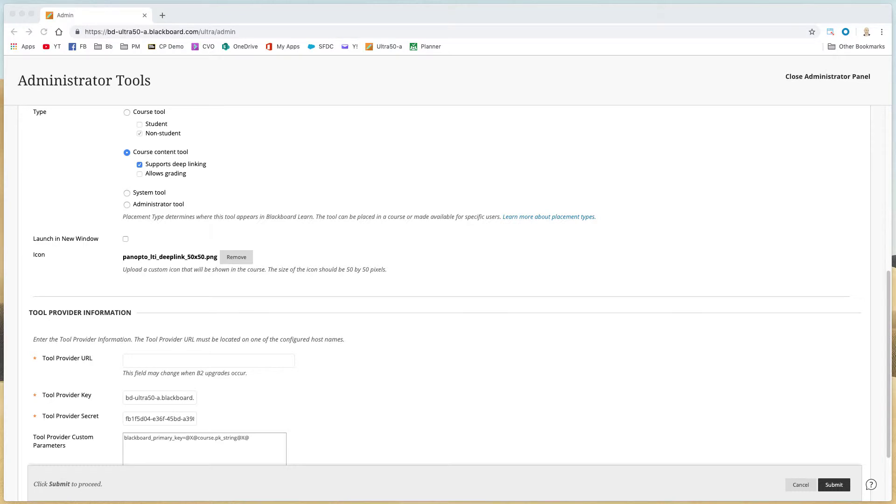
left_click(183, 365)
left_click(175, 365)
key("Down")
key("Return")
left_click(374, 376)
scroll(373, 377, "down", 2)
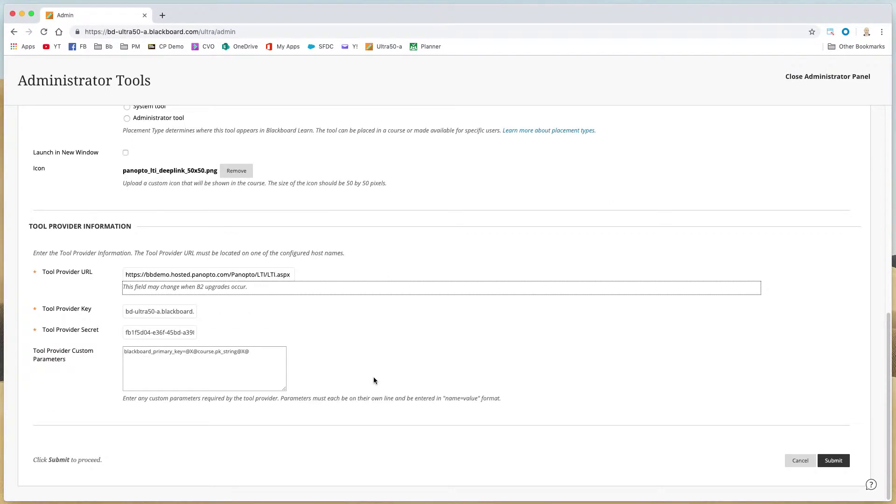
left_click(835, 462)
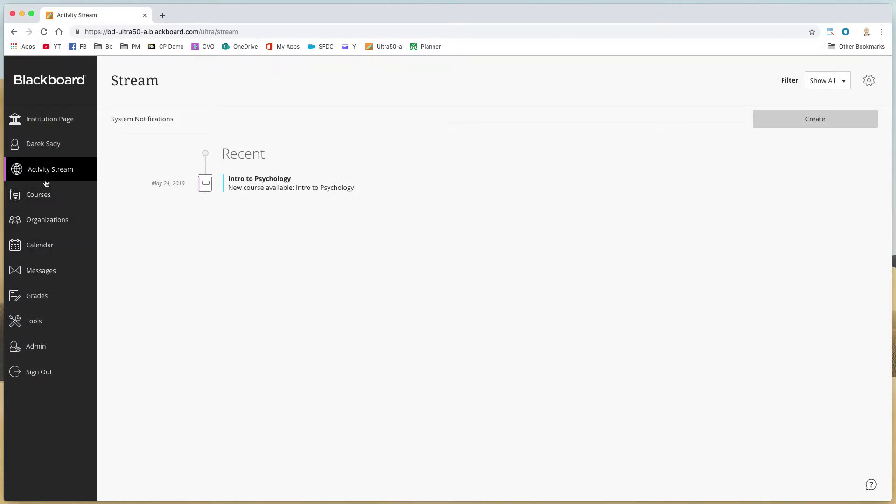
- Go to the General Biology course and open the add-content menu atop Course Content
left_click(47, 192)
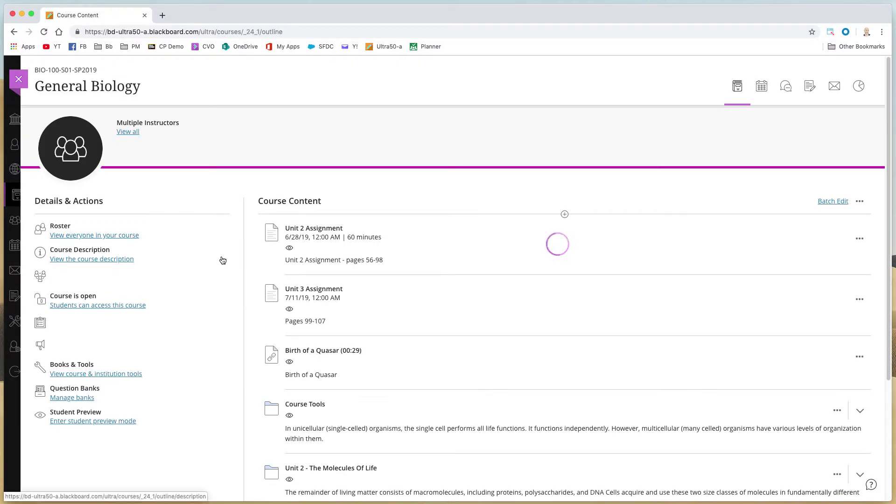
left_click(565, 215)
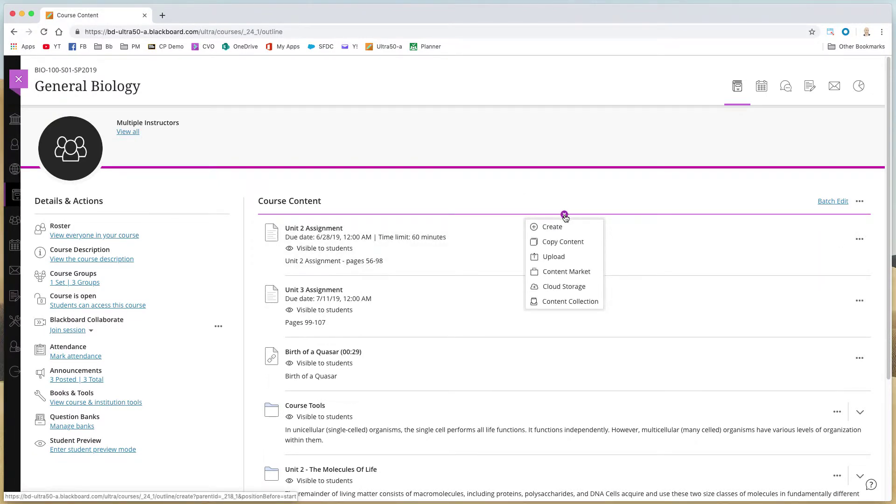
- Add the Panopto Video Course Folder card from the Content Market's Institution Tools
left_click(567, 273)
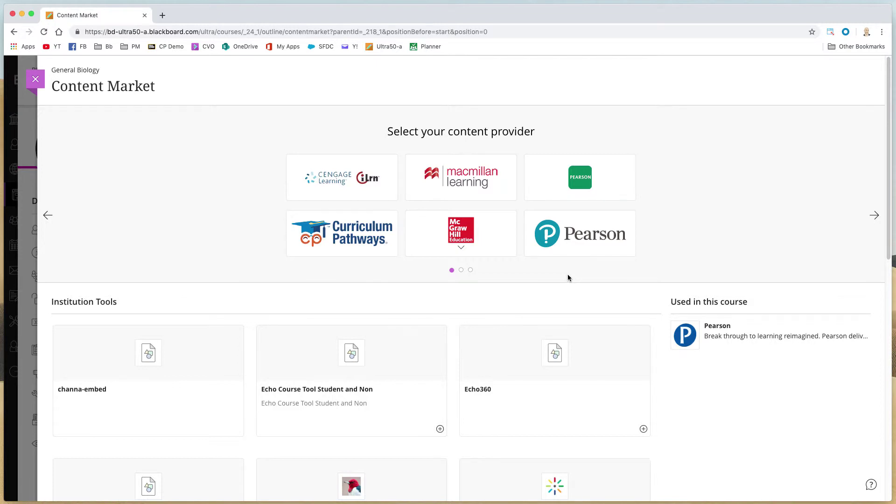
scroll(568, 278, "down", 5)
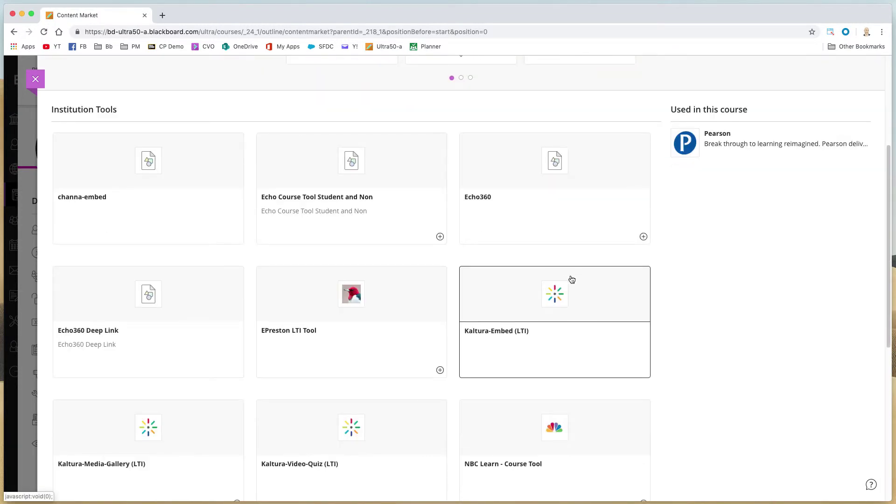
scroll(572, 279, "down", 5)
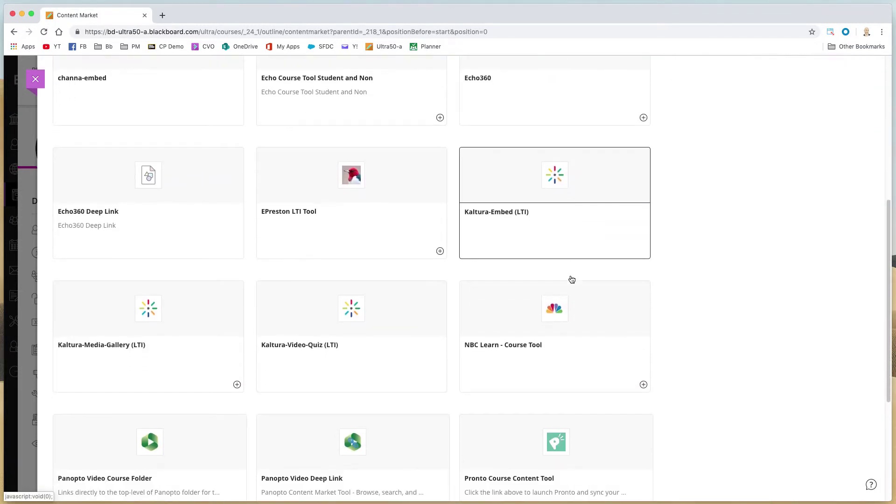
scroll(572, 279, "down", 5)
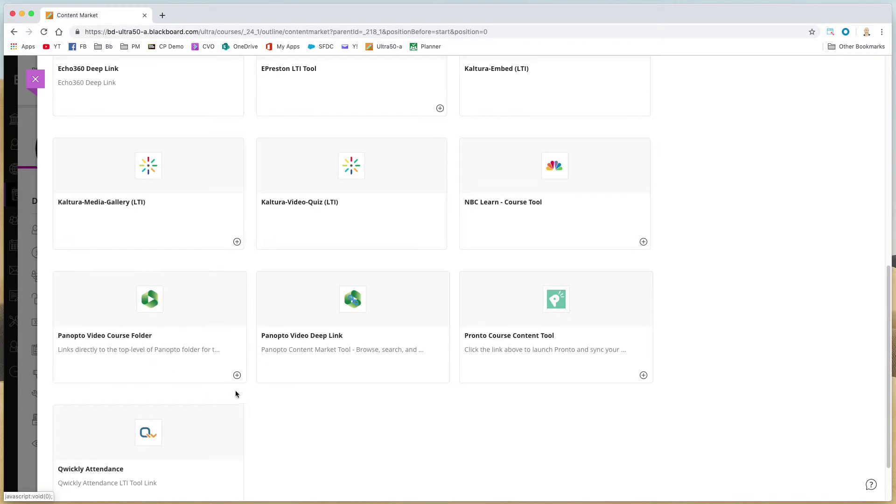
left_click(237, 375)
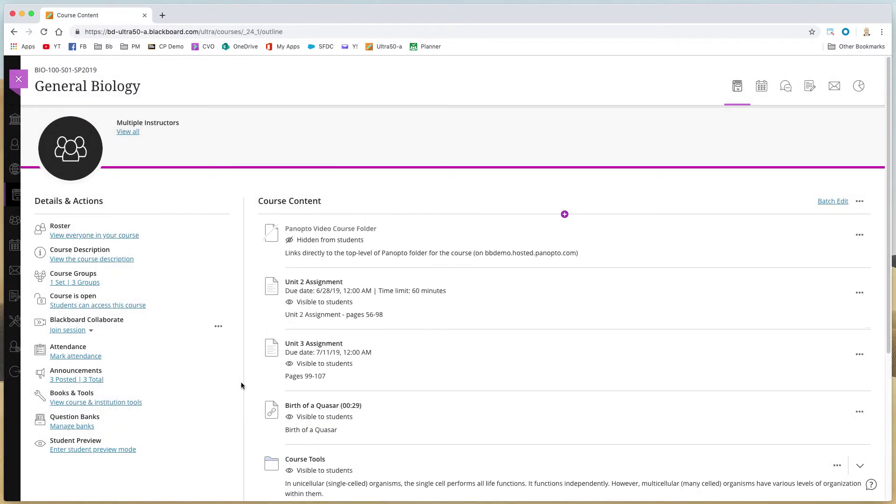
- Set the Panopto Video Course Folder to Visible to students and check its four videos
left_click(325, 241)
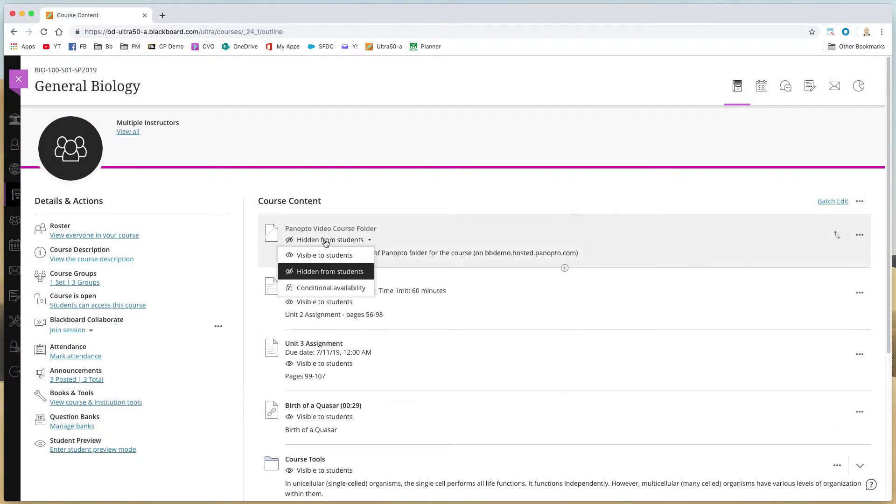
left_click(320, 254)
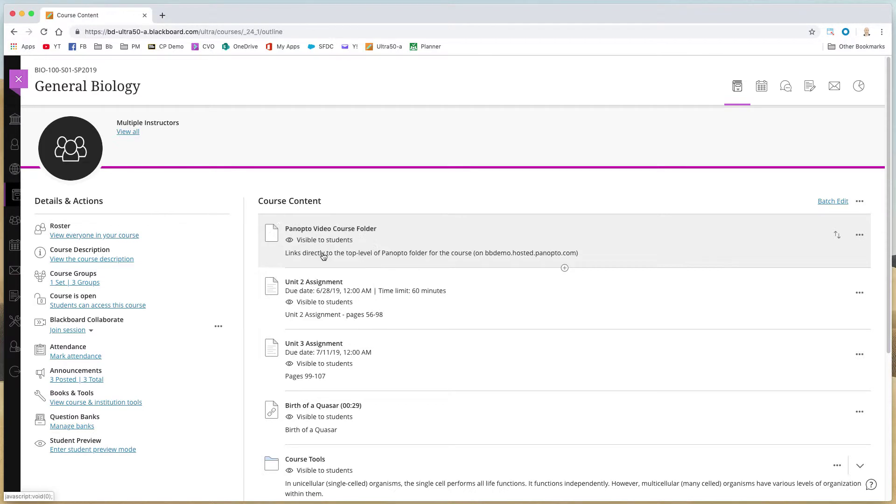
left_click(335, 228)
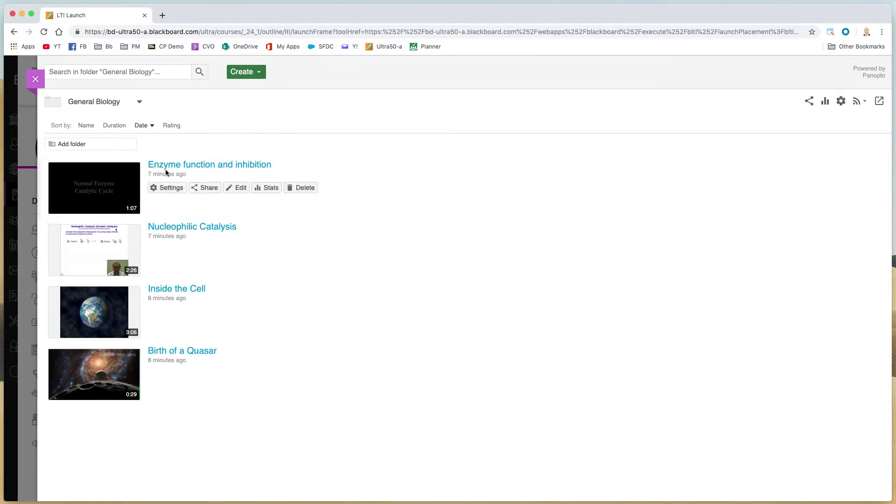
left_click(37, 79)
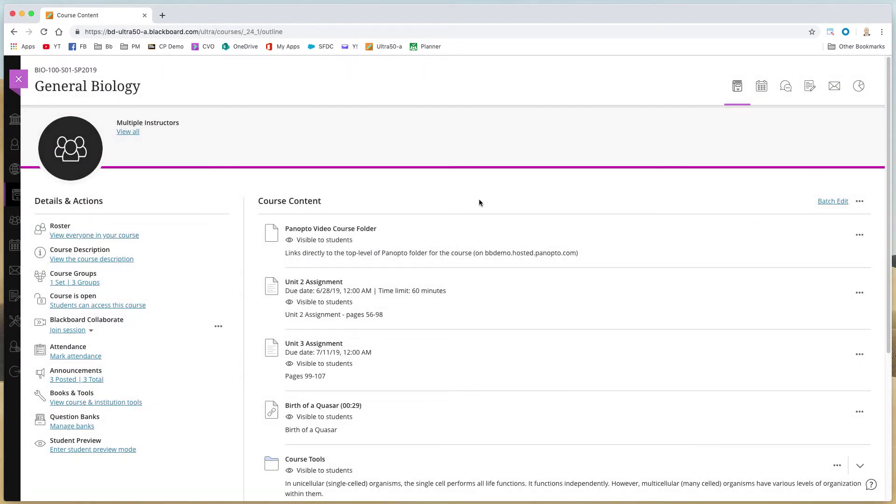
- Expand Unit 2 - The Molecules Of Life and open the add-content options inside it
mouse_move(490, 216)
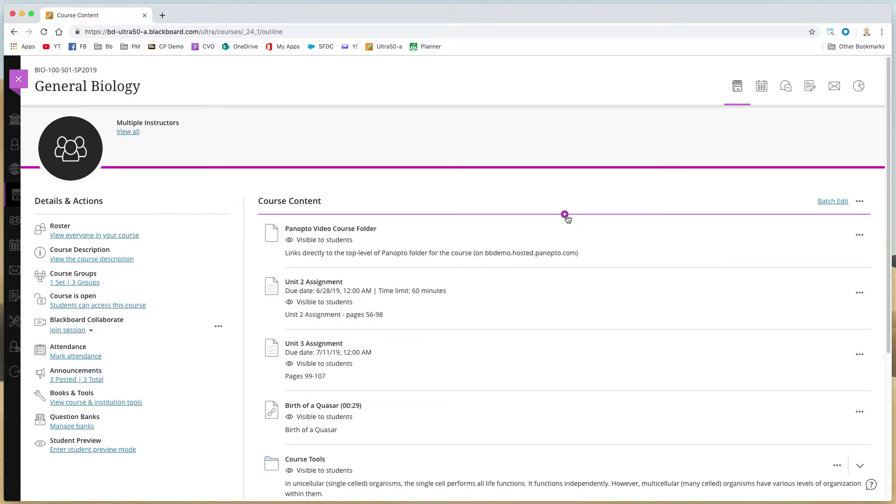
scroll(566, 220, "down", 5)
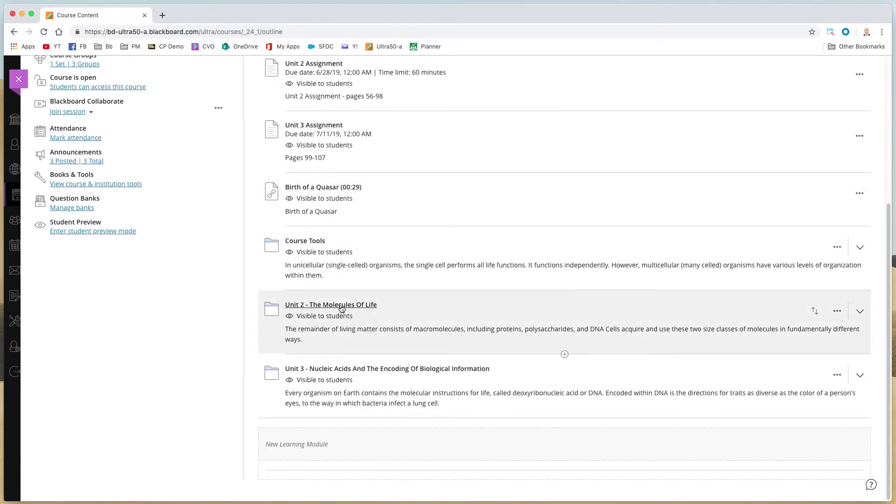
left_click(342, 309)
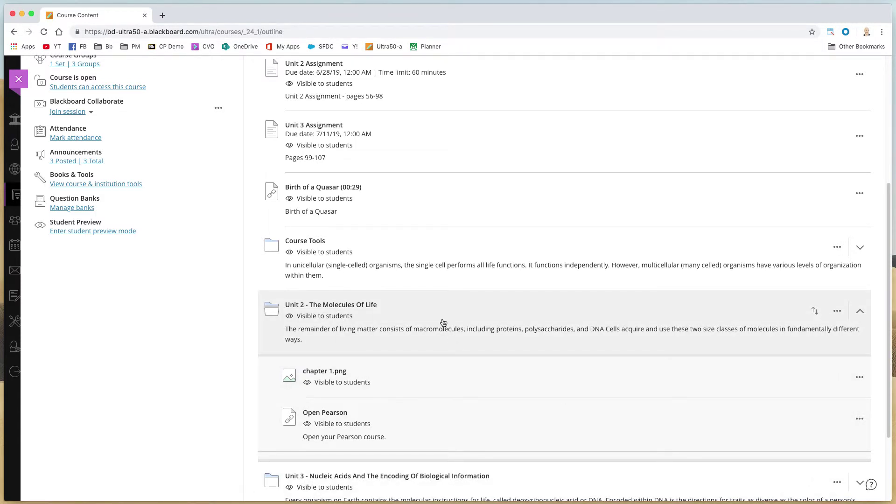
left_click(565, 354)
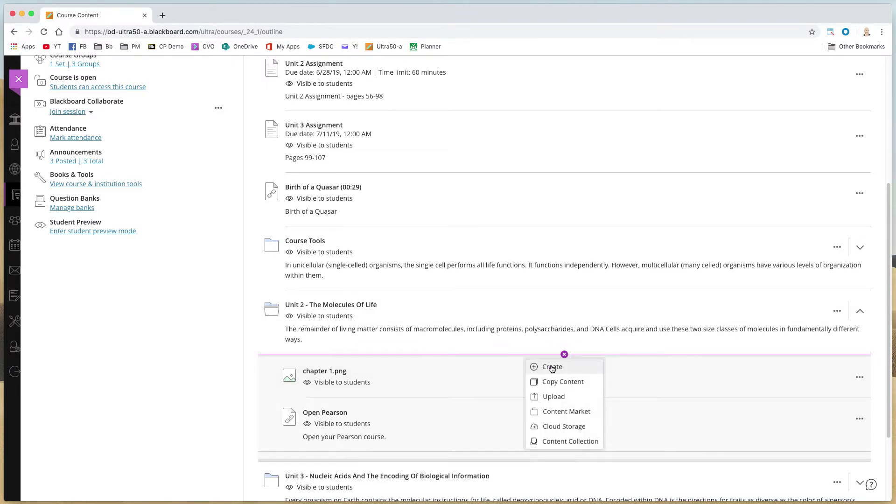
- Pick the Enzyme function and inhibition video in the Panopto Content Market tool and insert it
left_click(592, 414)
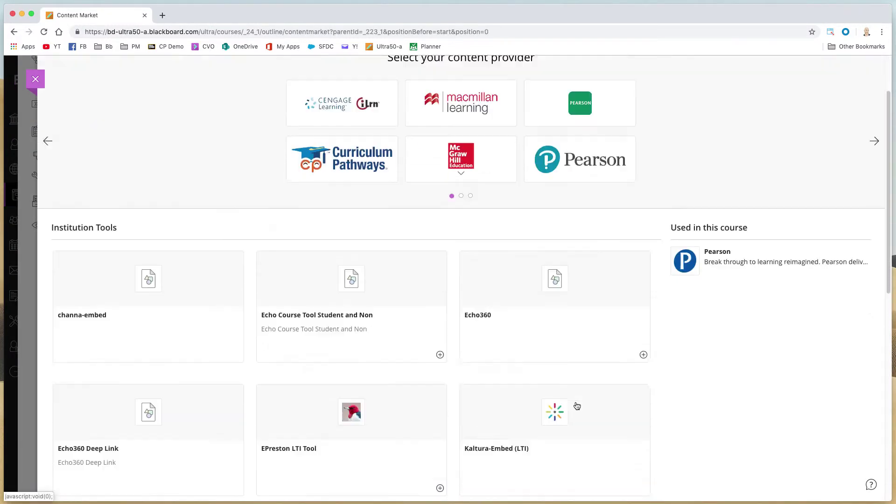
scroll(577, 406, "down", 9)
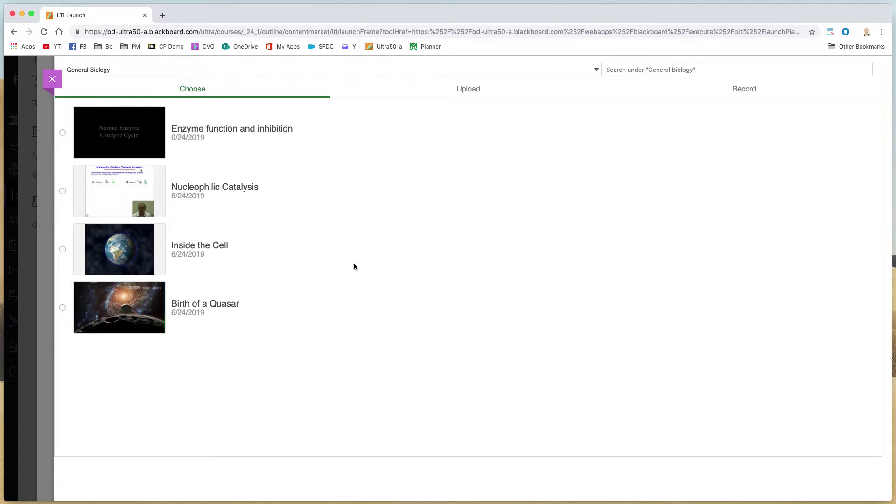
left_click(63, 133)
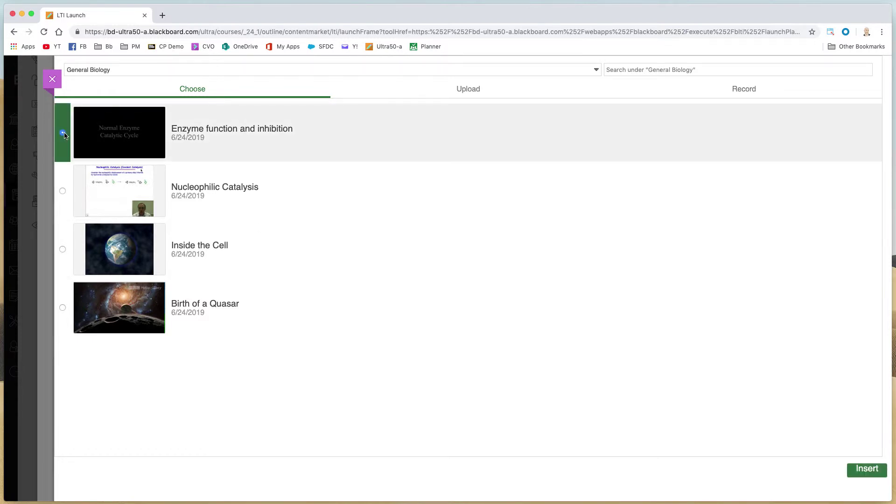
left_click(63, 134)
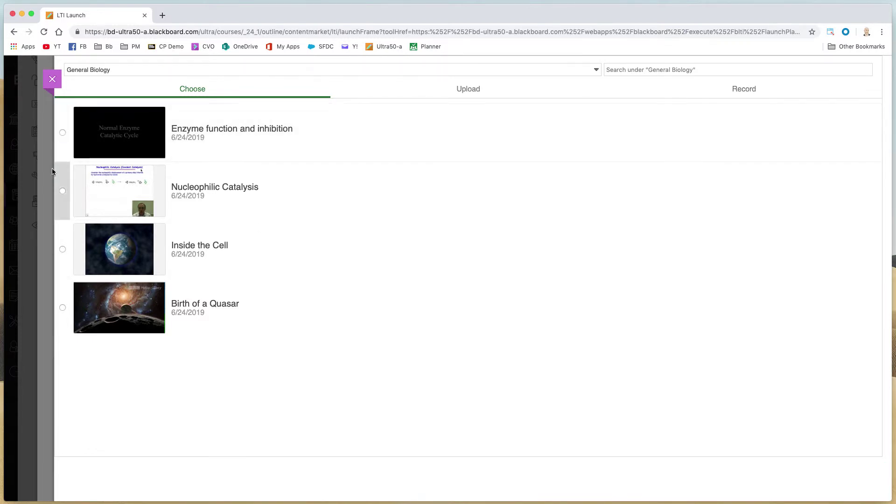
left_click(63, 133)
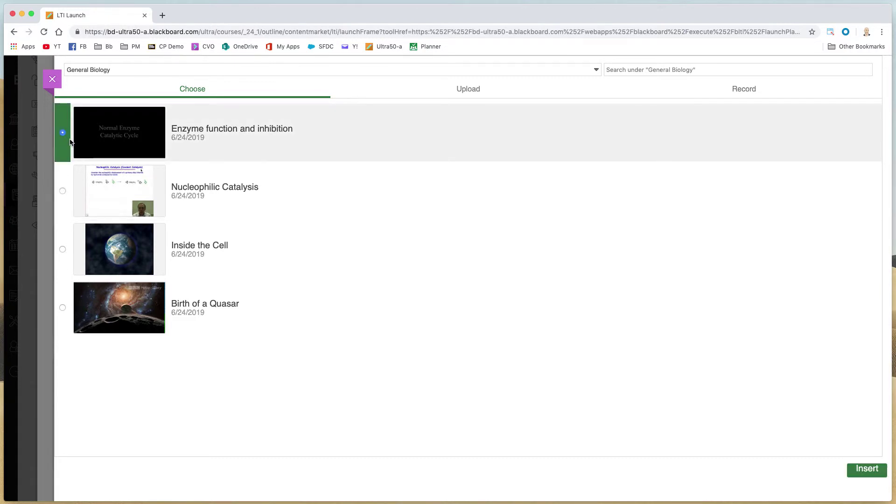
left_click(880, 469)
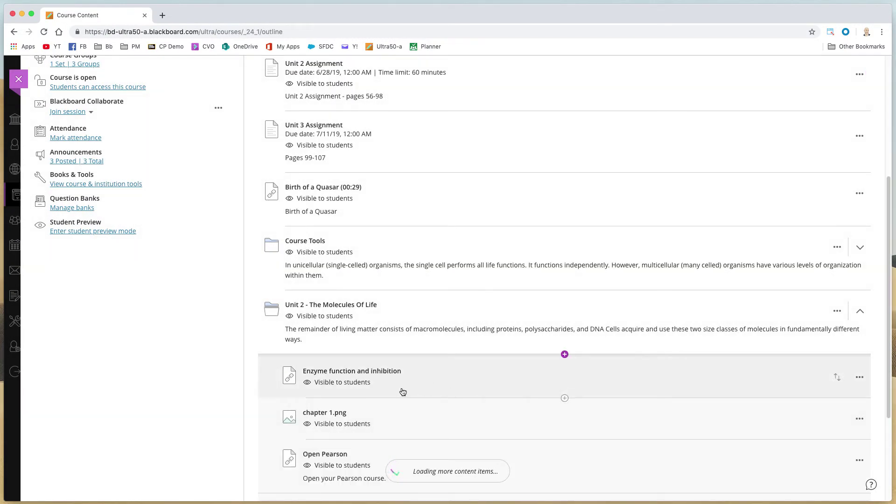
- Play the Enzyme function and inhibition link and toggle the player's table of contents
scroll(394, 226, "up", 5)
scroll(348, 232, "down", 5)
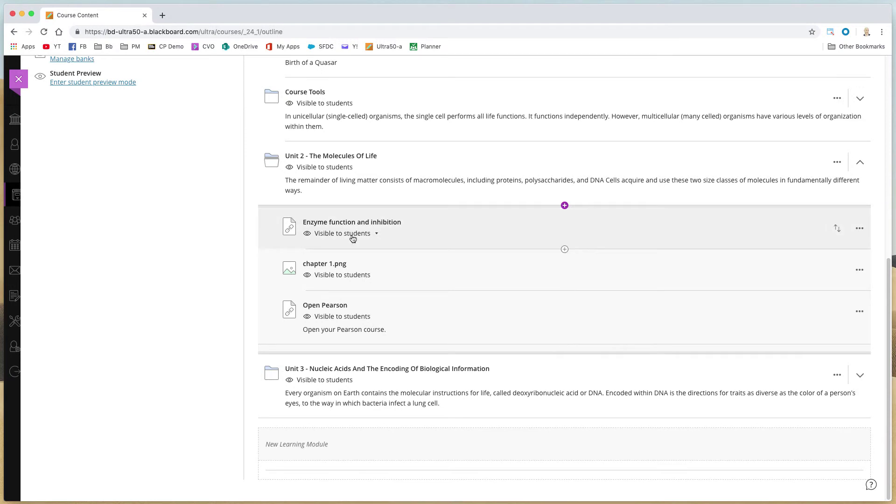
left_click(342, 221)
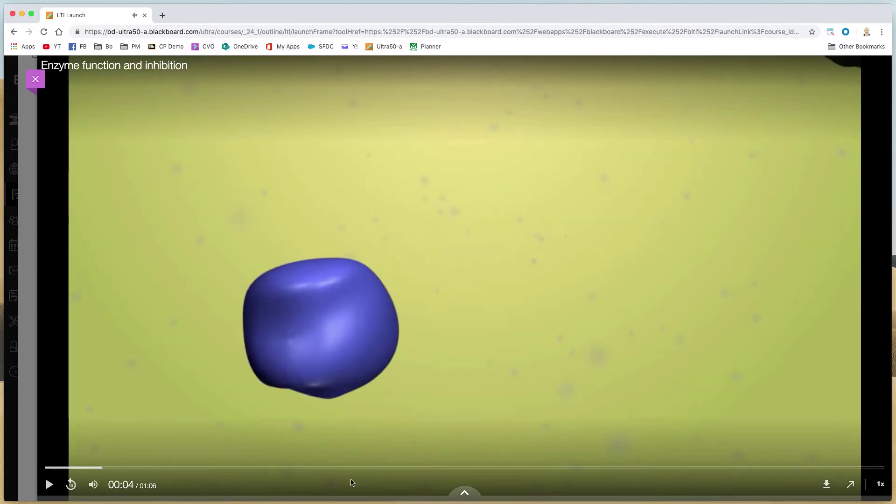
left_click(466, 495)
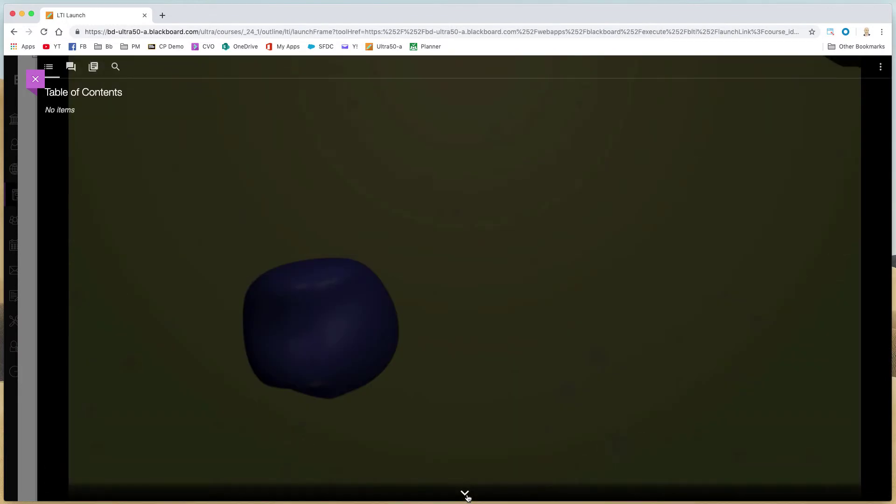
left_click(465, 494)
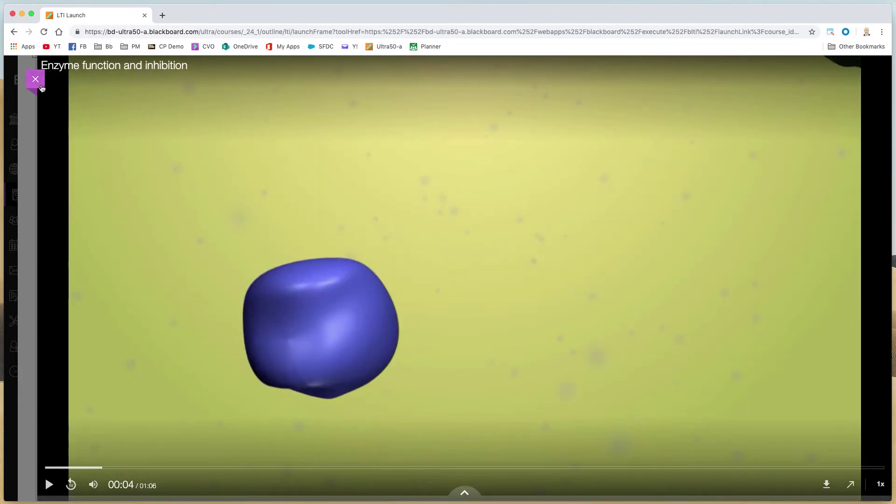
- Return to the course and reopen the Enzyme function and inhibition link from its options
left_click(35, 79)
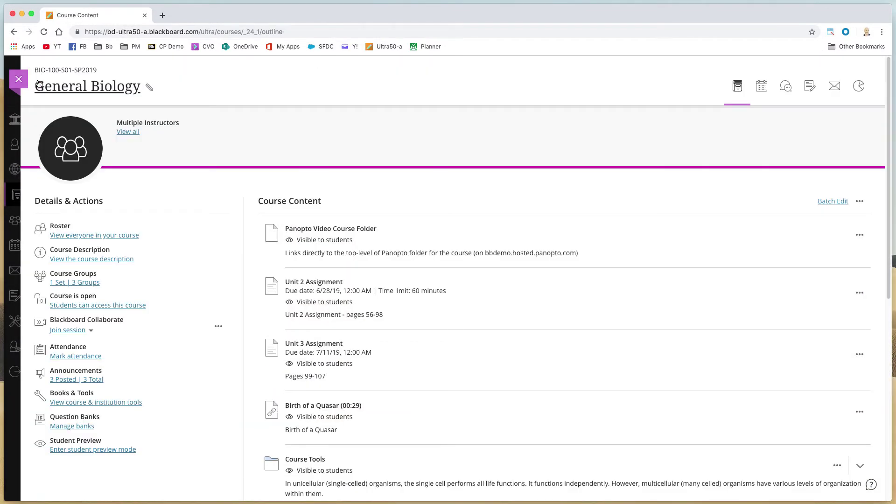
scroll(258, 300, "down", 5)
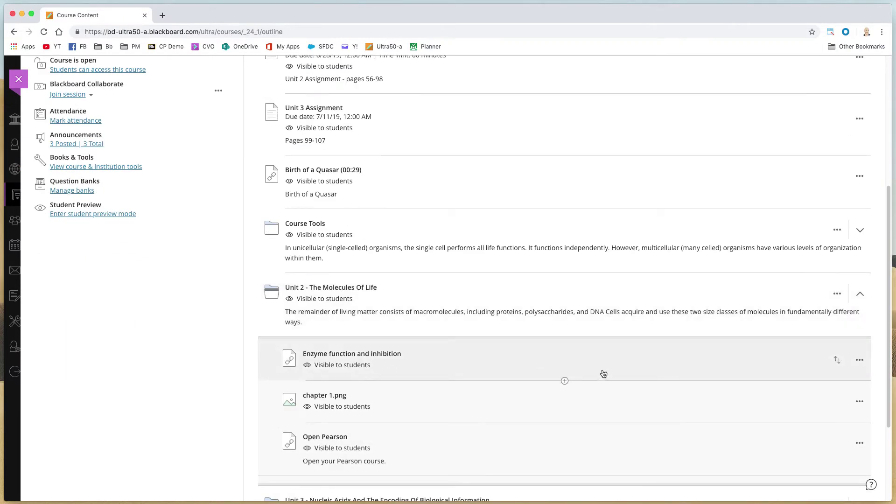
left_click(859, 361)
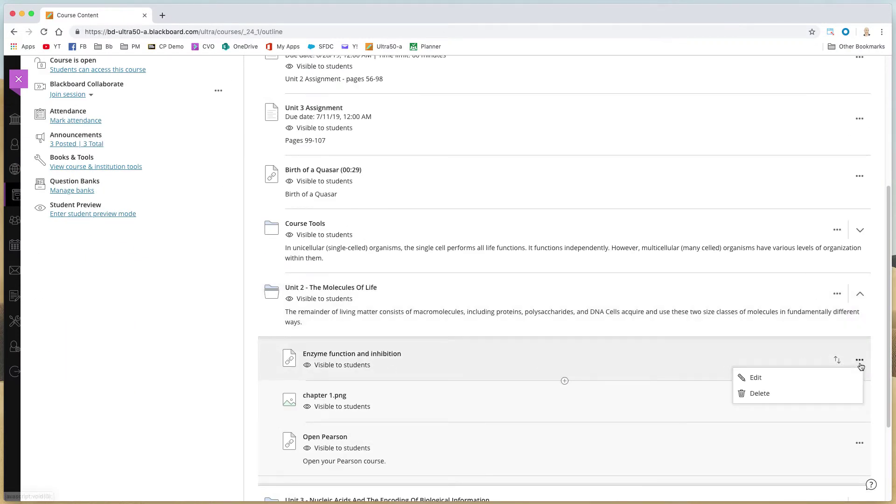
left_click(708, 356)
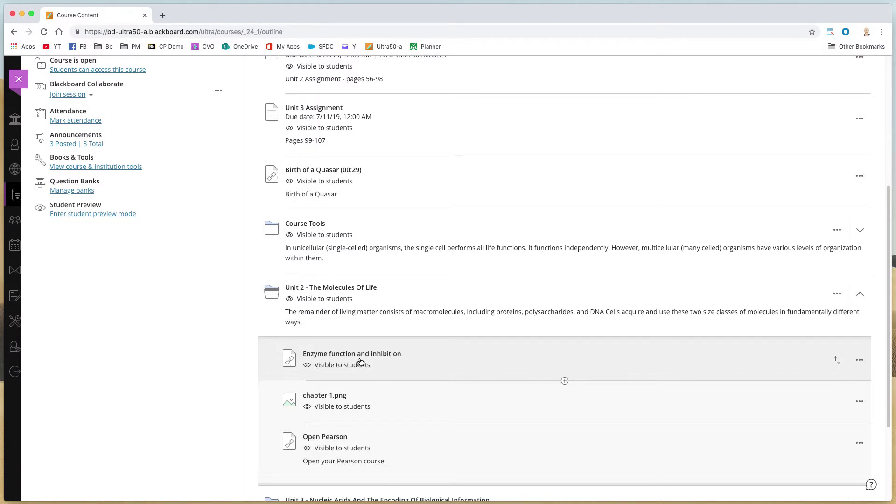
scroll(362, 365, "up", 1)
scroll(361, 365, "up", 5)
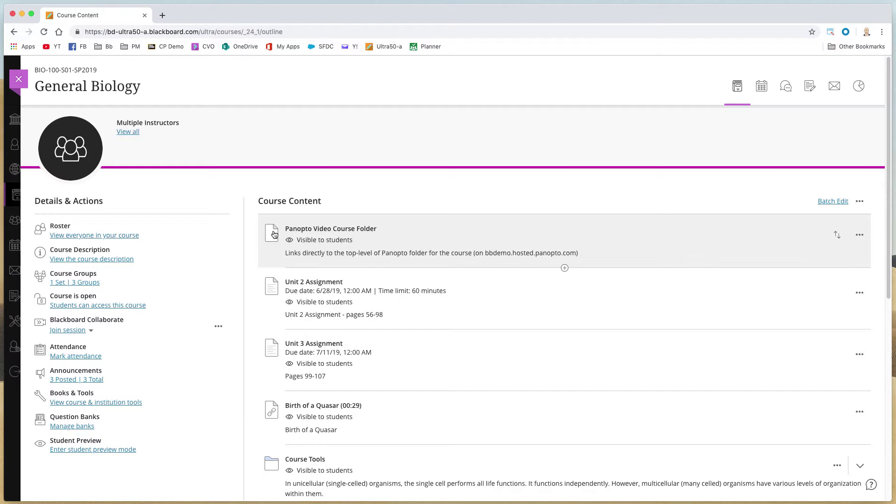
- Open the Content Market below the Panopto Video Course Folder, then close it
left_click(565, 269)
left_click(567, 326)
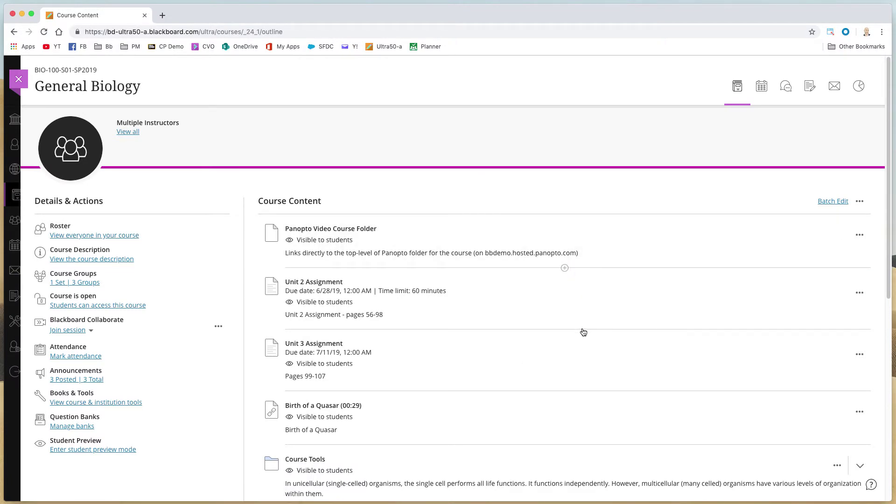
scroll(558, 316, "down", 5)
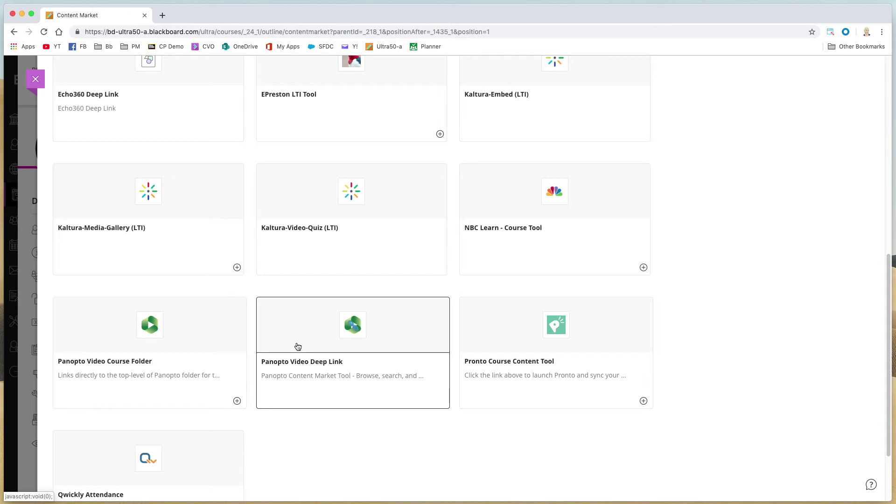
left_click(36, 80)
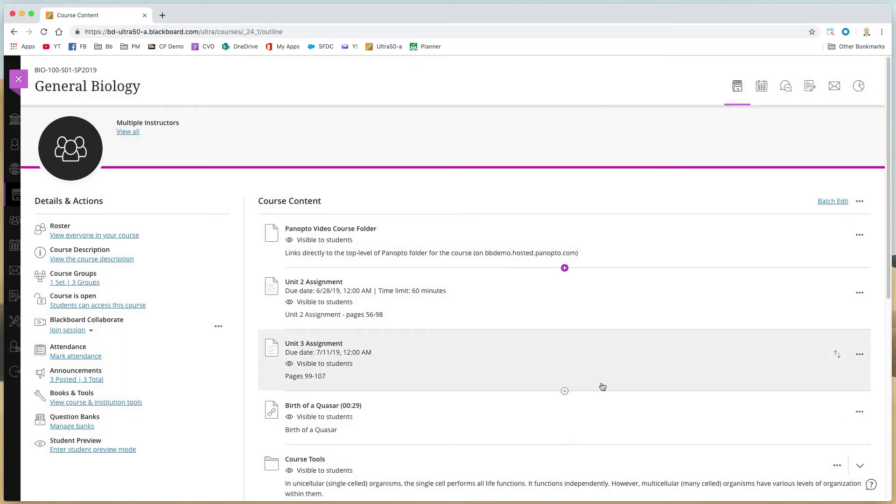
- Create a new document titled 'Prep for Week 2' inside Unit 2
scroll(534, 206, "down", 5)
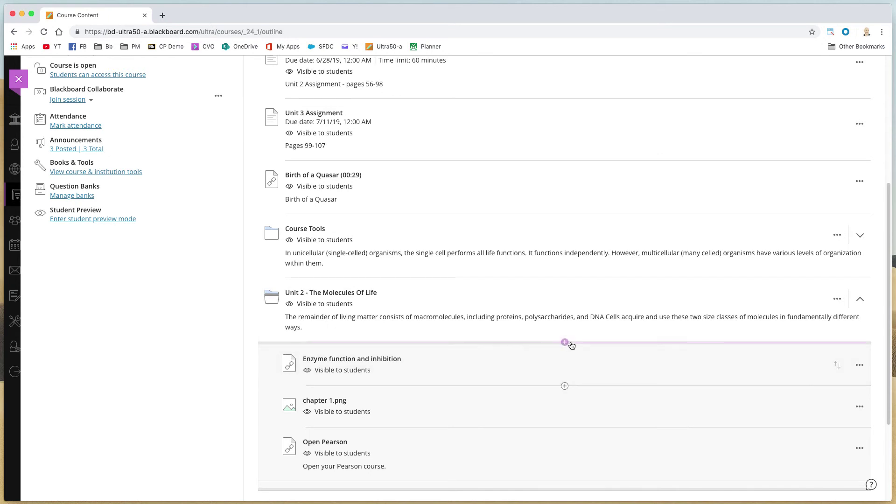
left_click(565, 343)
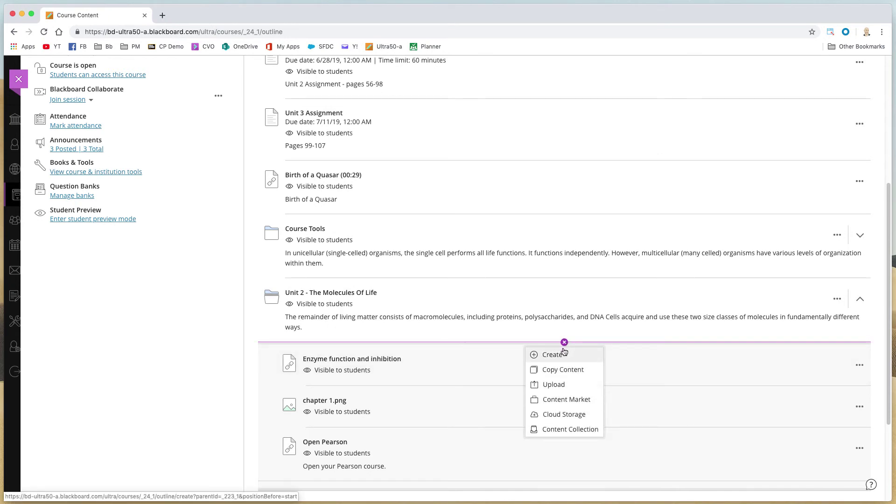
left_click(564, 355)
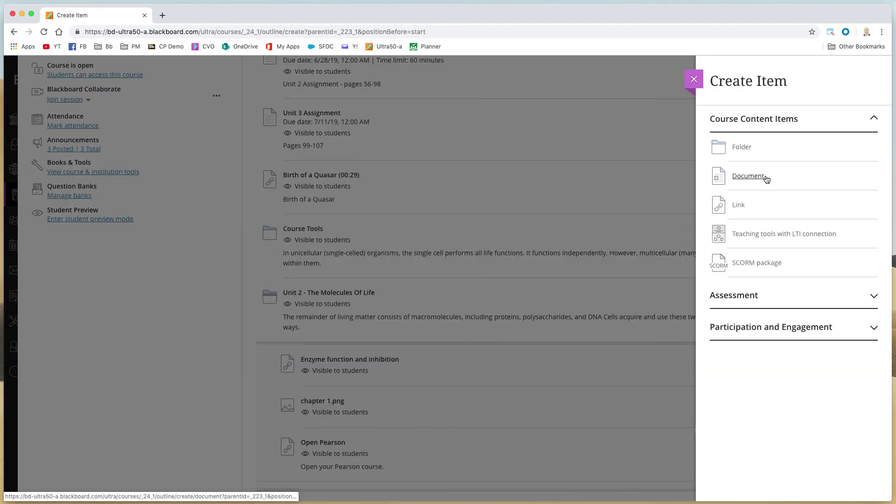
left_click(764, 177)
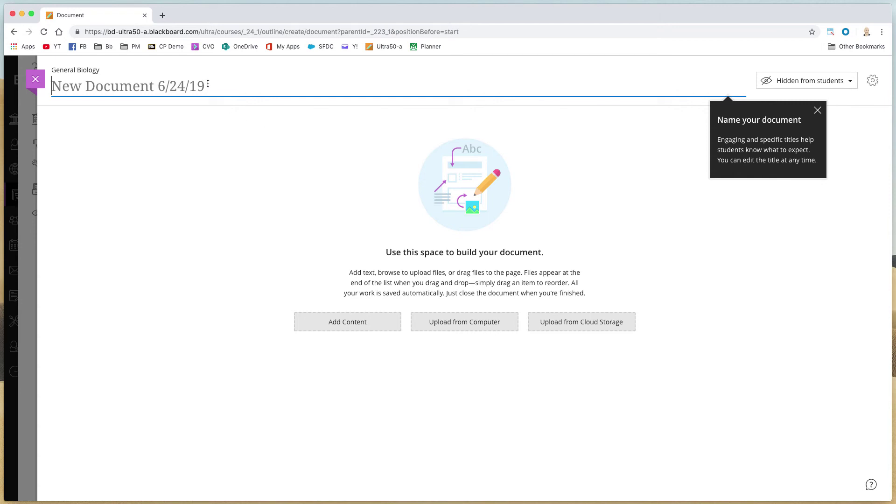
type("Prep for W")
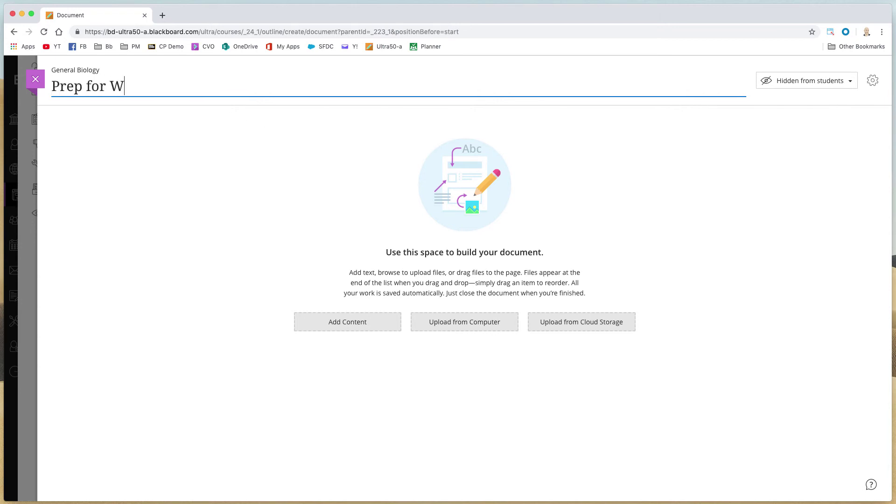
type("eek 2")
- Add a week-overview paragraph, then a second text block reading 'Be sure to watch this video:'
left_click(353, 320)
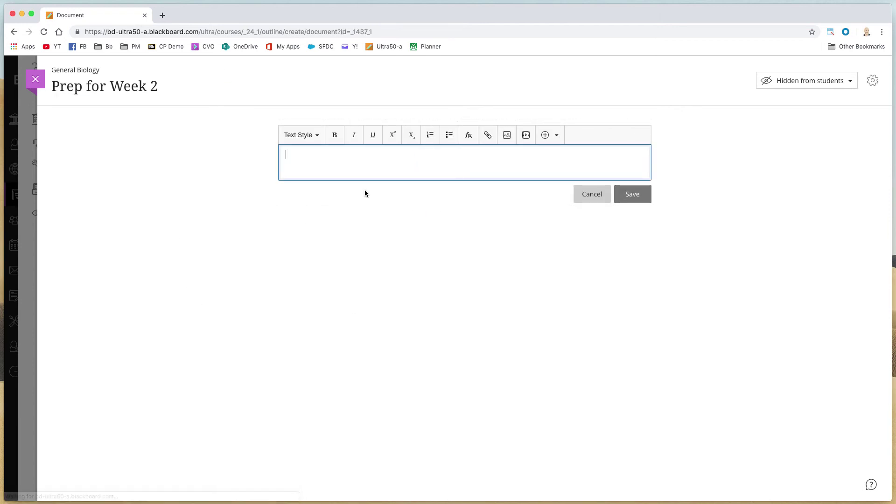
type("This week, ")
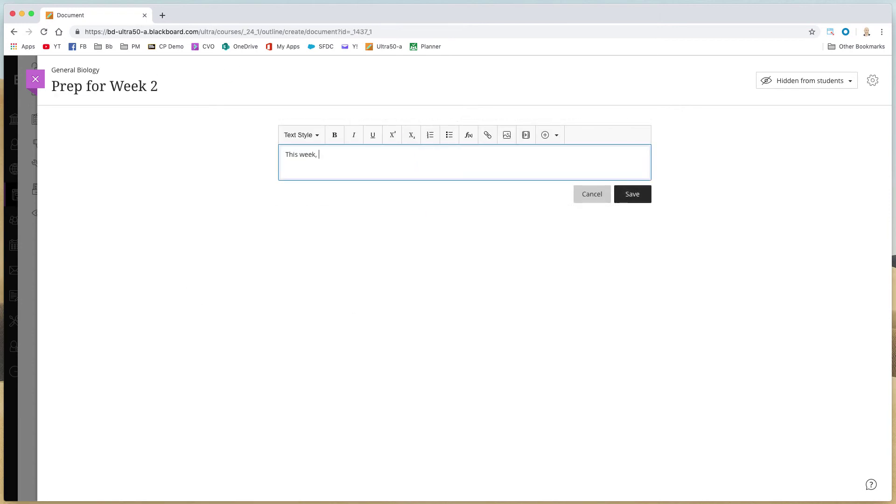
type("wi will be covering....")
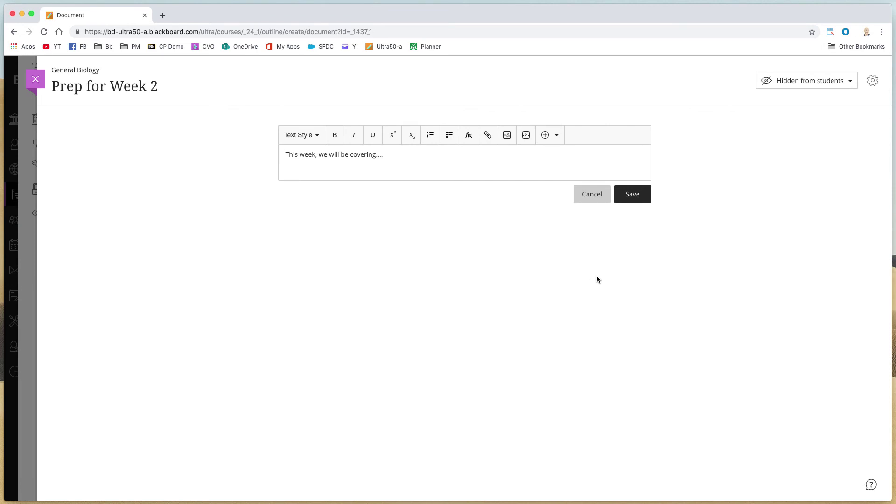
left_click(644, 195)
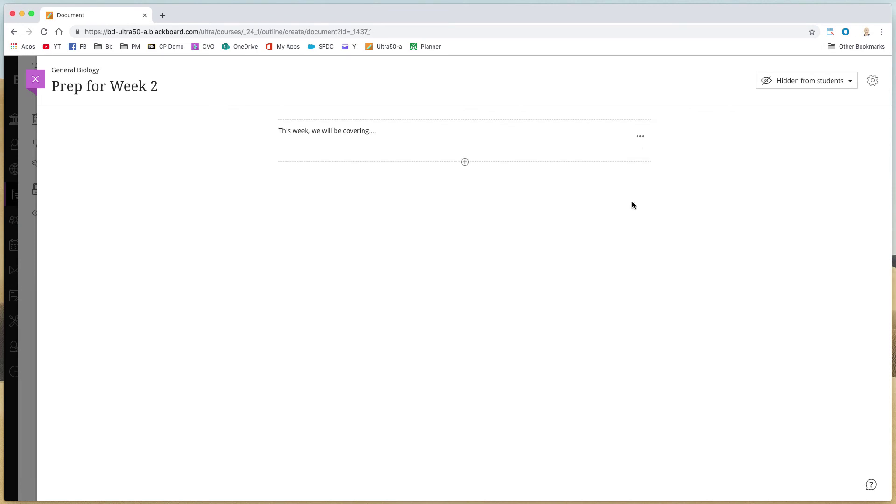
left_click(465, 163)
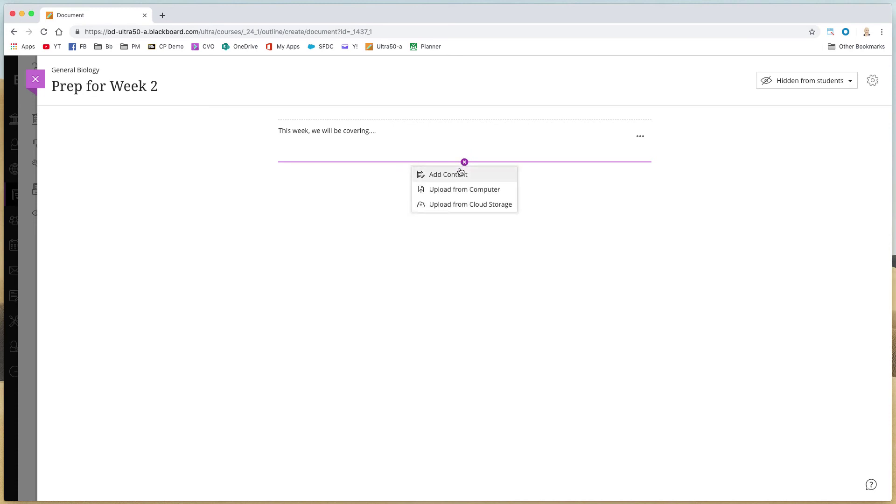
left_click(461, 175)
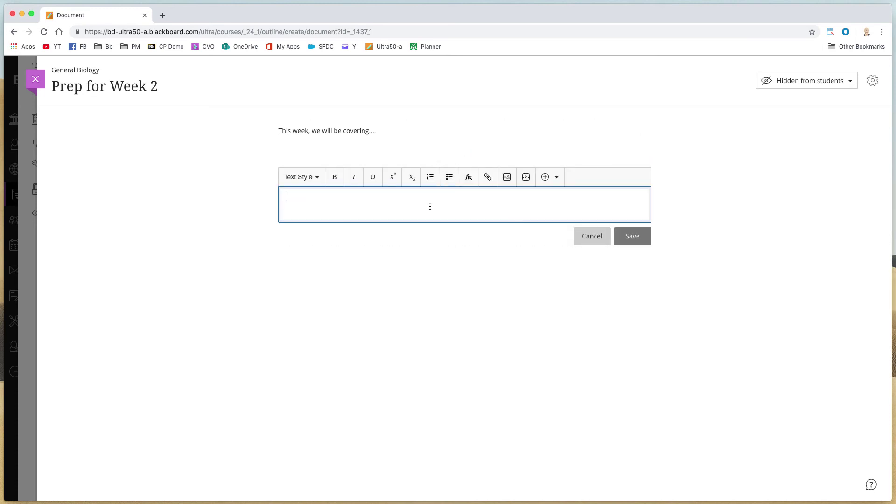
type("Be sure to watch this video")
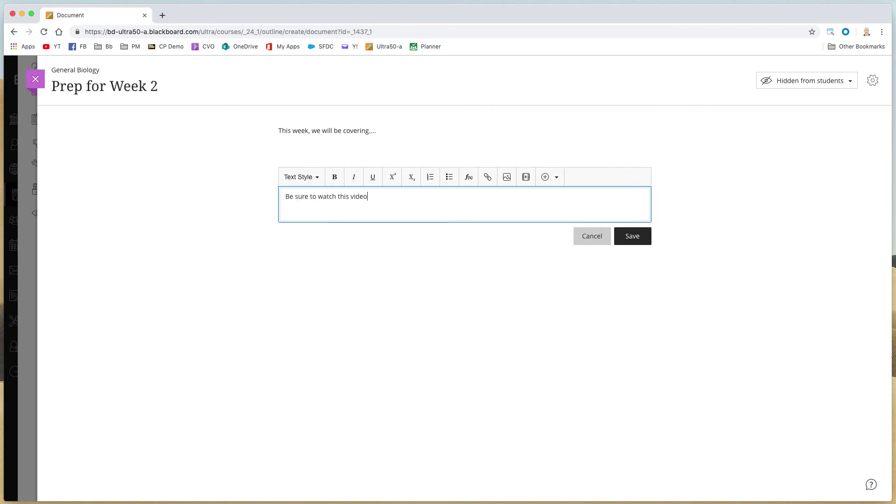
type(":")
key("Return")
- Choose the Inside the Cell video through the Panopto Video Deep Link LTI item
left_click(560, 180)
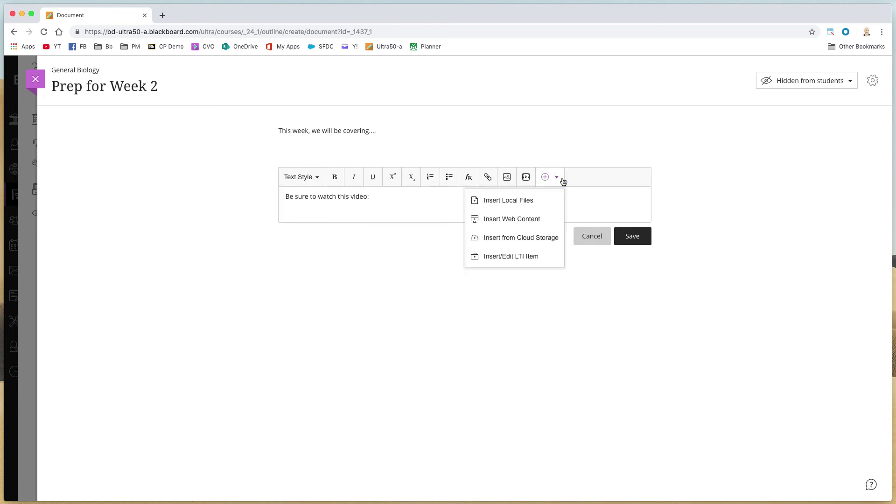
left_click(499, 257)
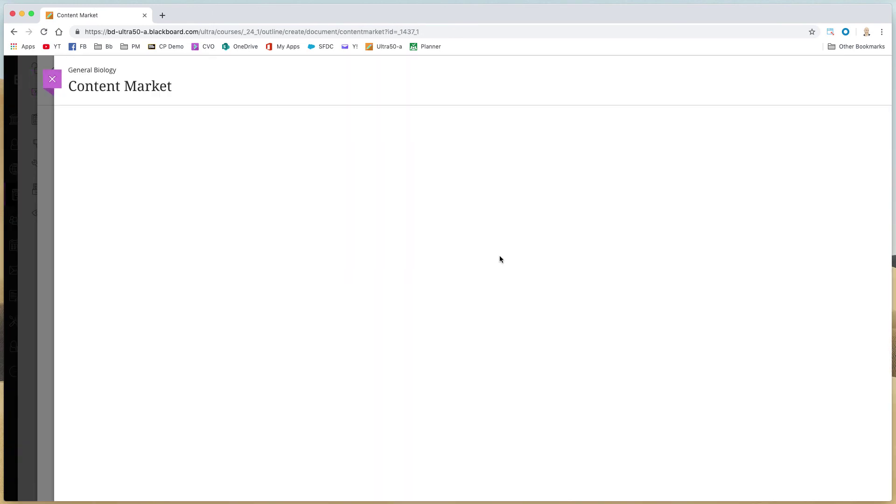
scroll(514, 304, "down", 5)
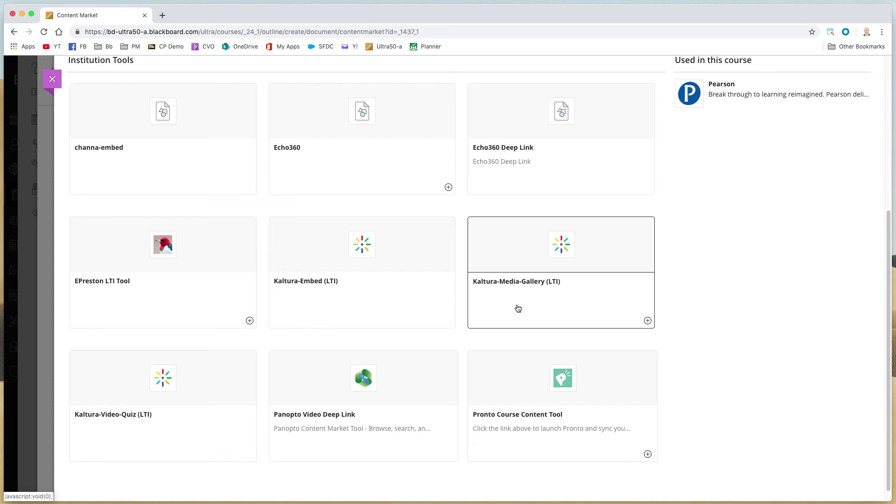
scroll(518, 308, "down", 1)
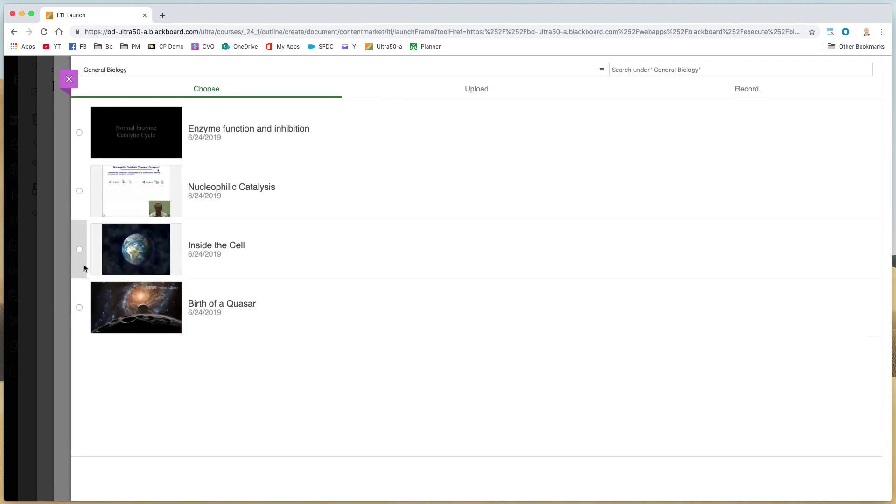
left_click(80, 249)
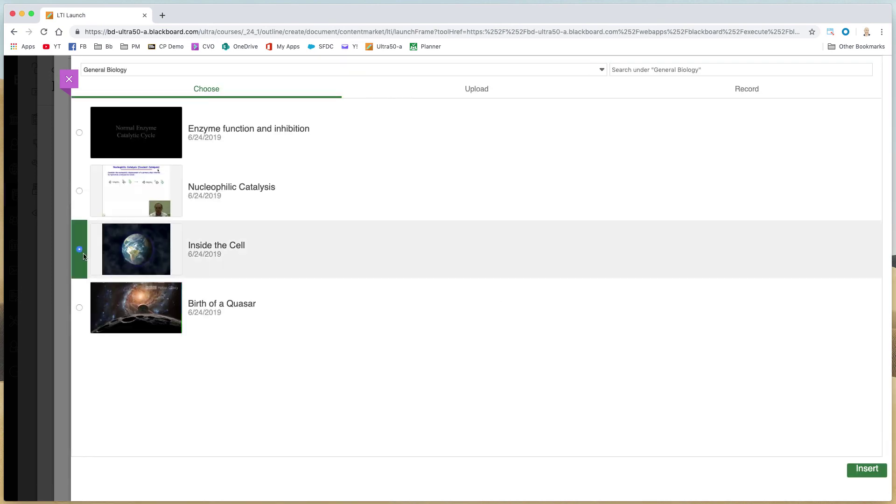
left_click(862, 472)
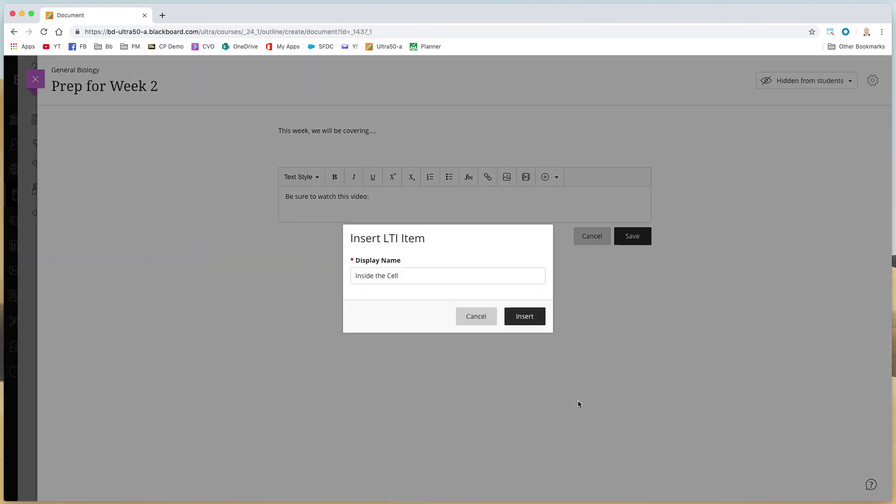
- Embed and save the video block, then make Prep for Week 2 visible to students
left_click(532, 315)
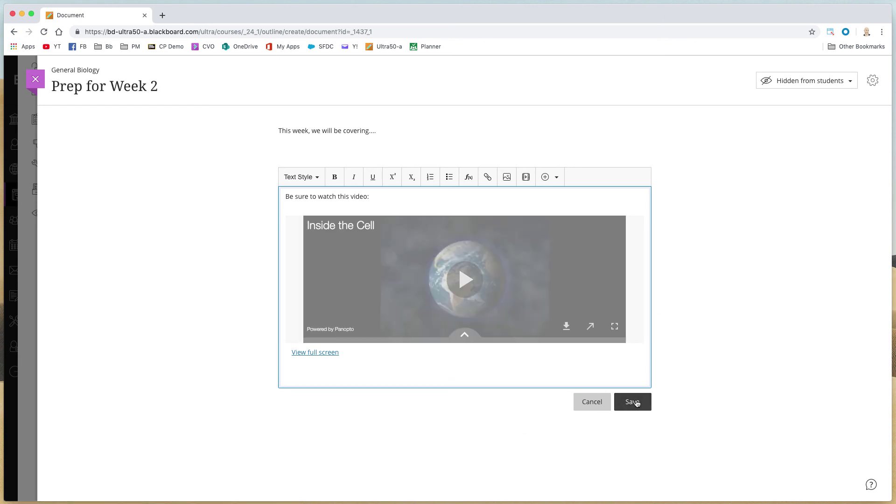
left_click(634, 401)
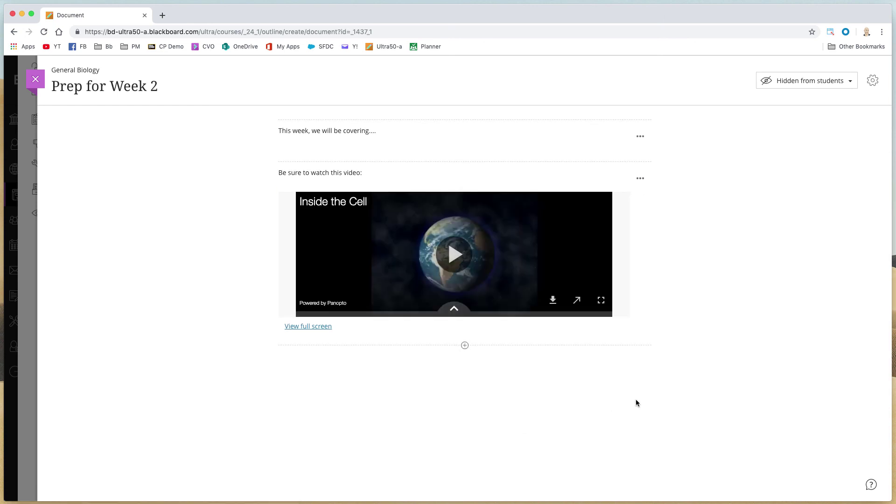
left_click(789, 80)
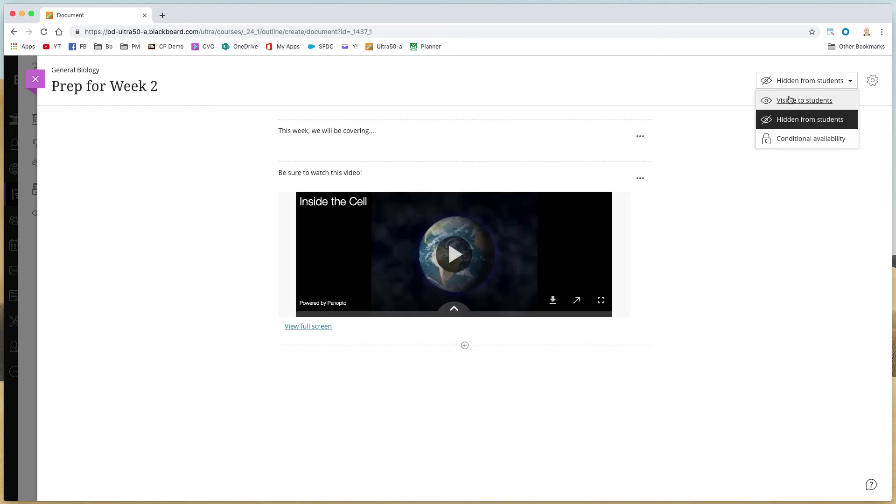
left_click(797, 99)
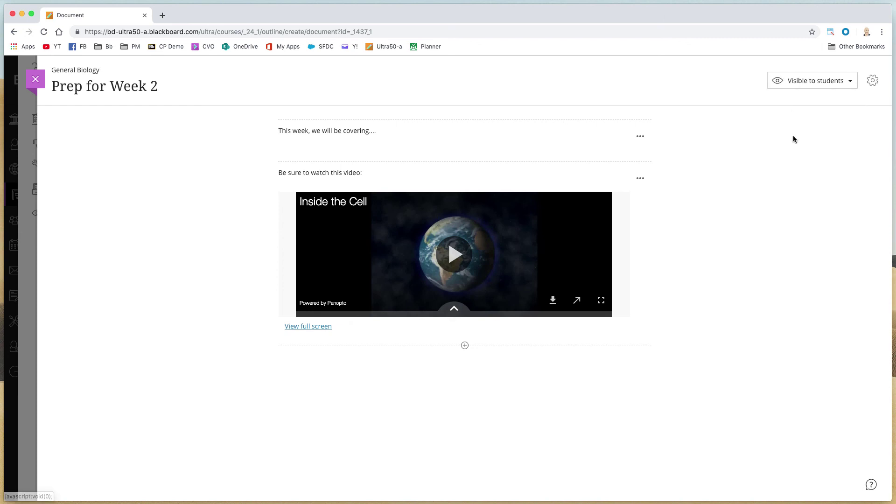
- Reopen Prep for Week 2 from Unit 2 and confirm the 3:06 Inside the Cell video plays
left_click(36, 79)
scroll(565, 188, "down", 3)
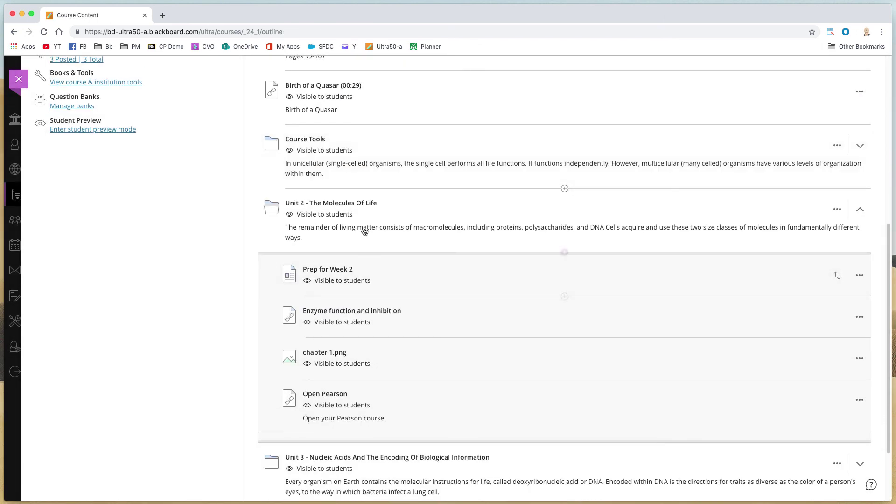
left_click(320, 269)
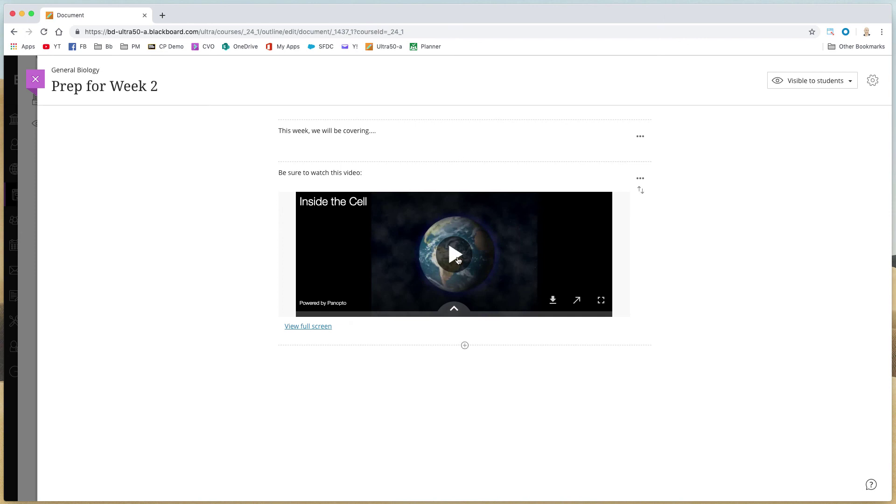
left_click(456, 258)
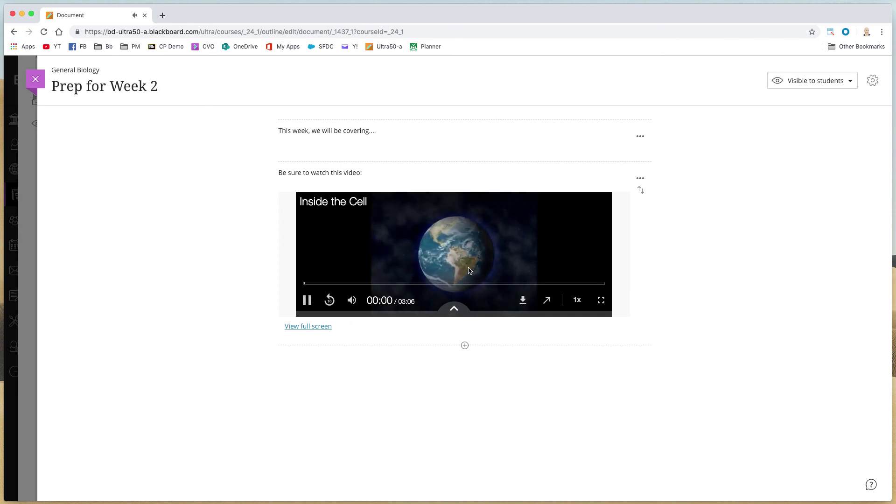
left_click(308, 300)
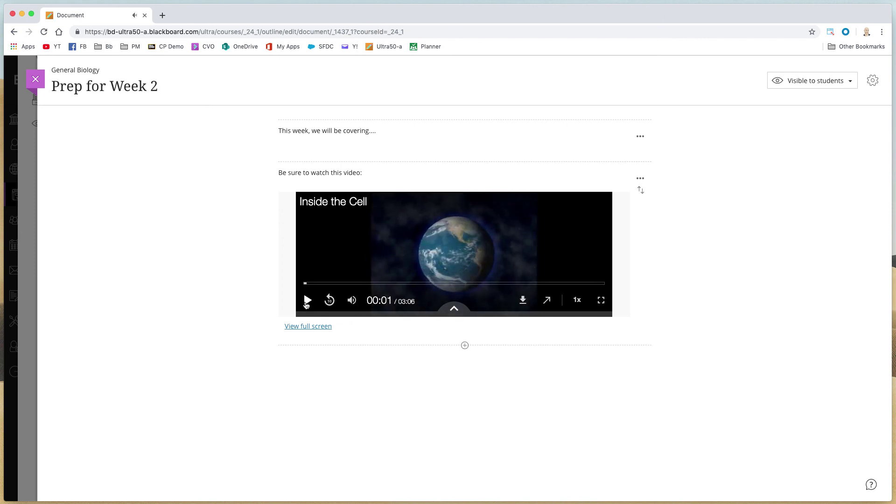